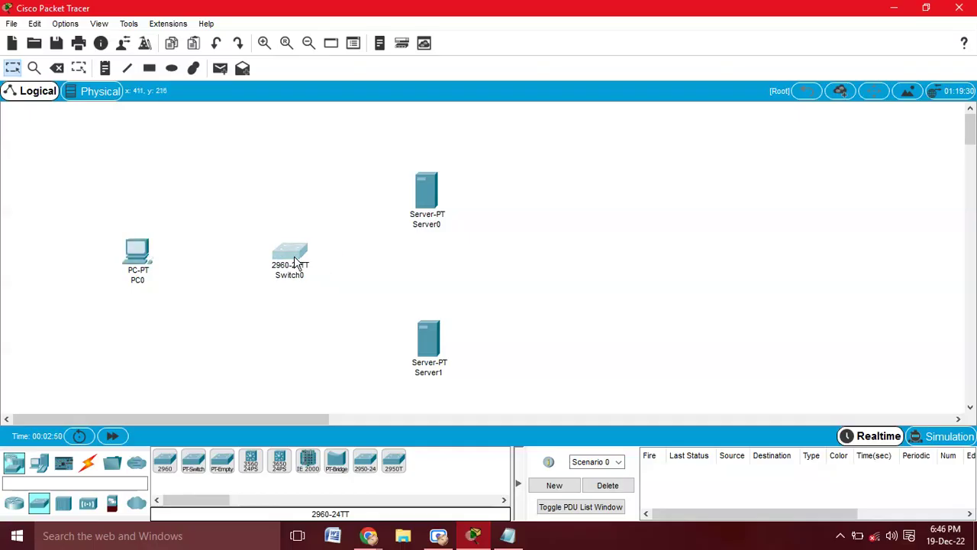
Move Server0 and Server1 slightly up and closer to Switch0 in the logical workspace
{"action": "left_click_drag", "start_coordinate": [426, 192], "coordinate": [412, 183]}
{"action": "left_click_drag", "start_coordinate": [429, 345], "coordinate": [418, 337]}
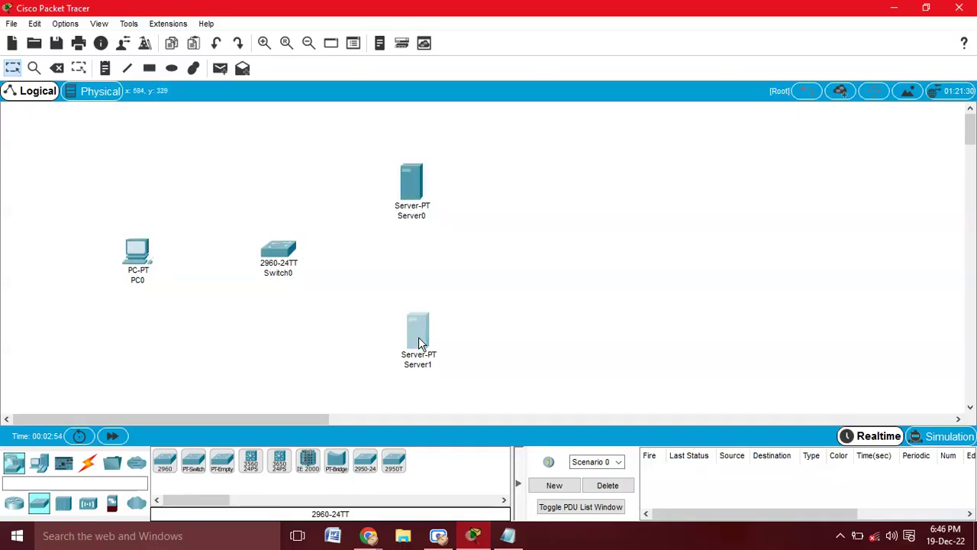
Change the display name of Server0 to "Web server" and close its device window
{"action": "left_click", "coordinate": [414, 193]}
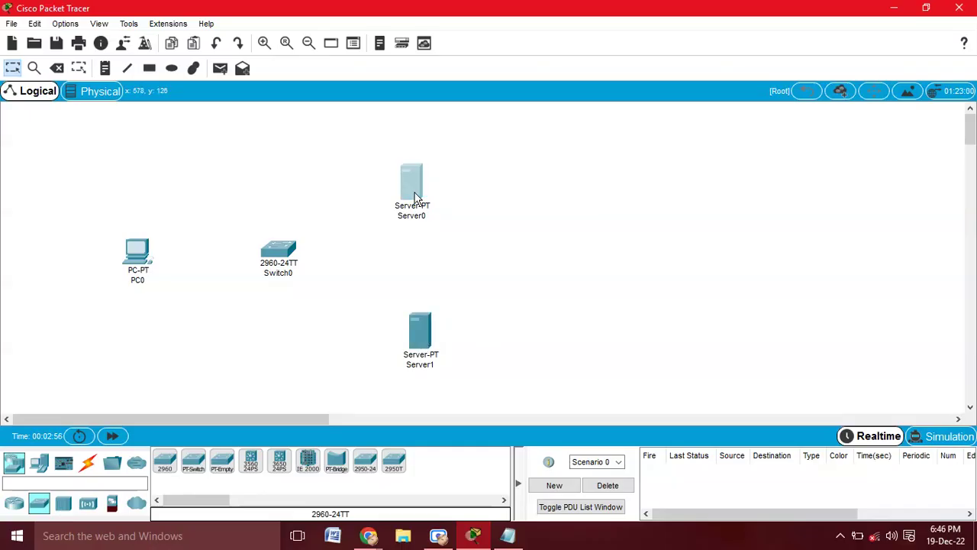
{"action": "left_click", "coordinate": [414, 195]}
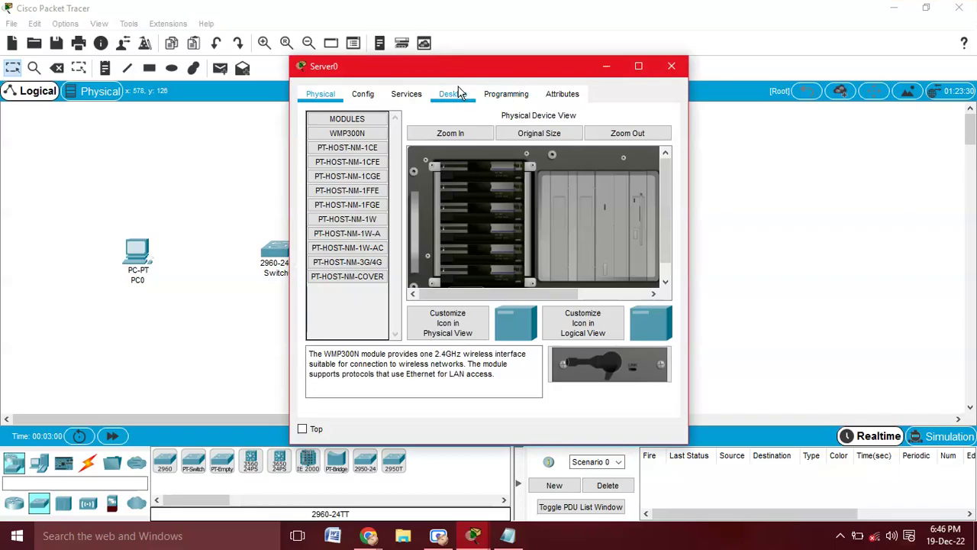
{"action": "left_click", "coordinate": [371, 96]}
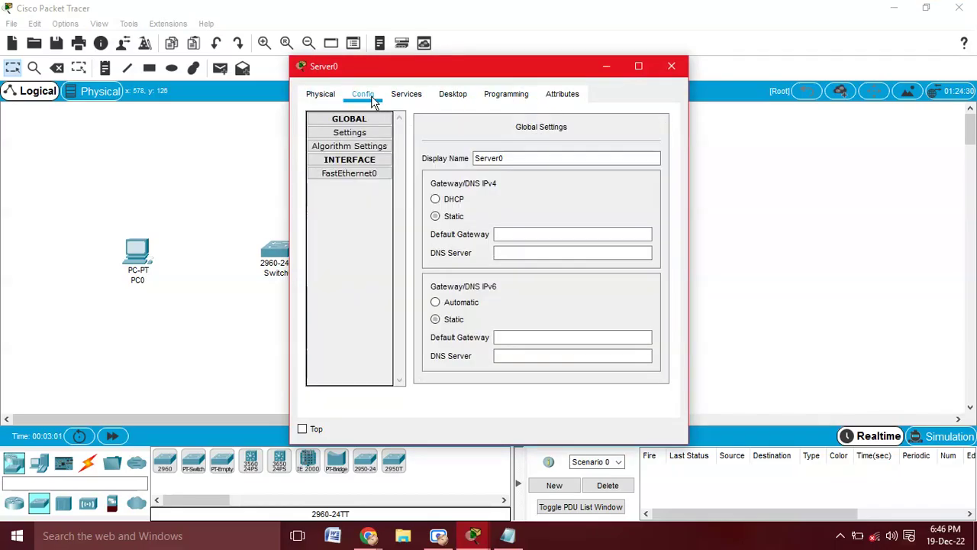
{"action": "double_click", "coordinate": [504, 157]}
{"action": "left_click", "coordinate": [503, 158]}
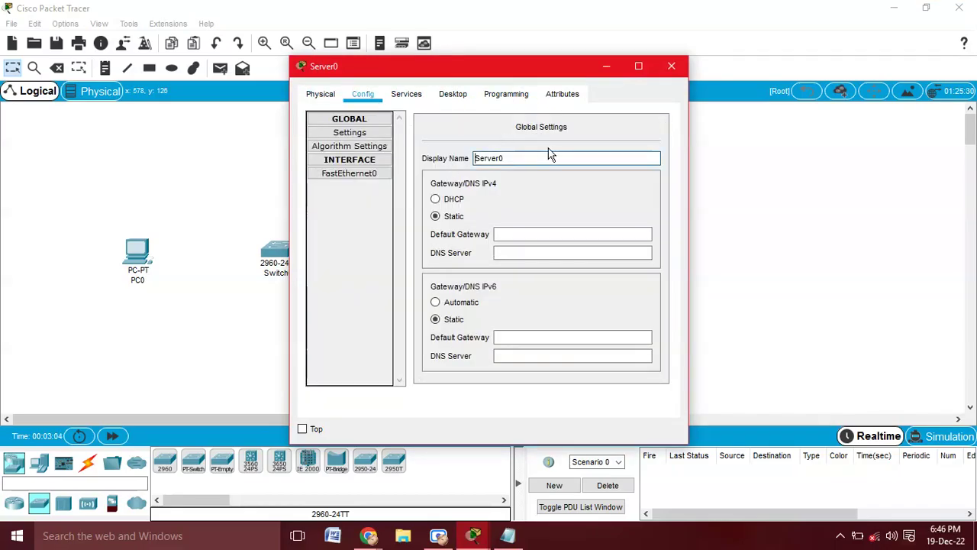
{"action": "left_click_drag", "start_coordinate": [514, 157], "coordinate": [475, 158]}
{"action": "type", "text": "Web server"}
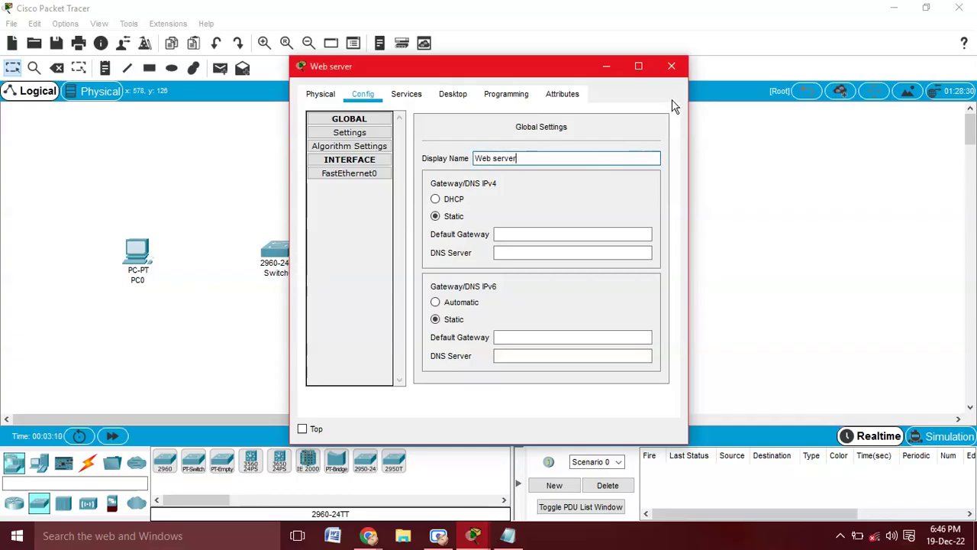
{"action": "left_click", "coordinate": [671, 66]}
Change the display name of Server1 to "DNS server" and close its device window
{"action": "double_click", "coordinate": [418, 327]}
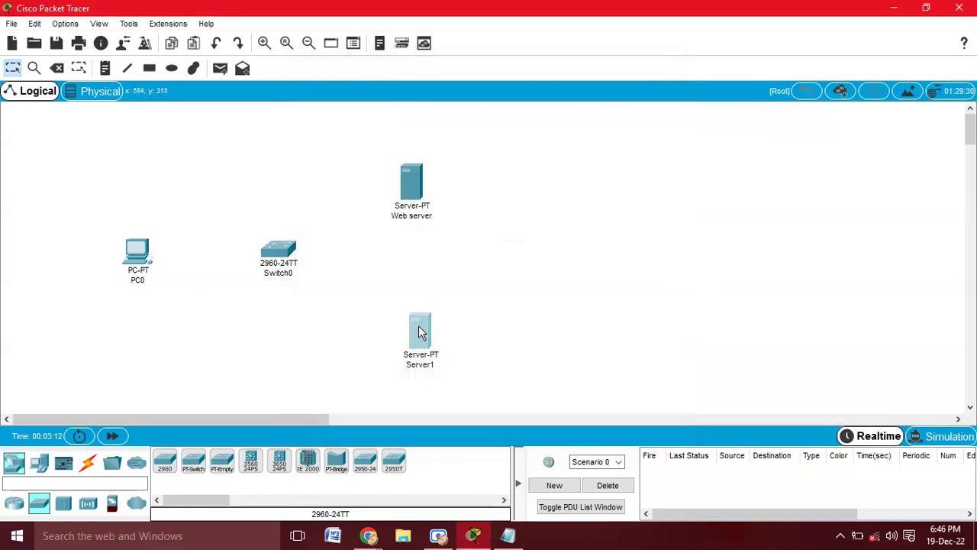
{"action": "left_click", "coordinate": [362, 94]}
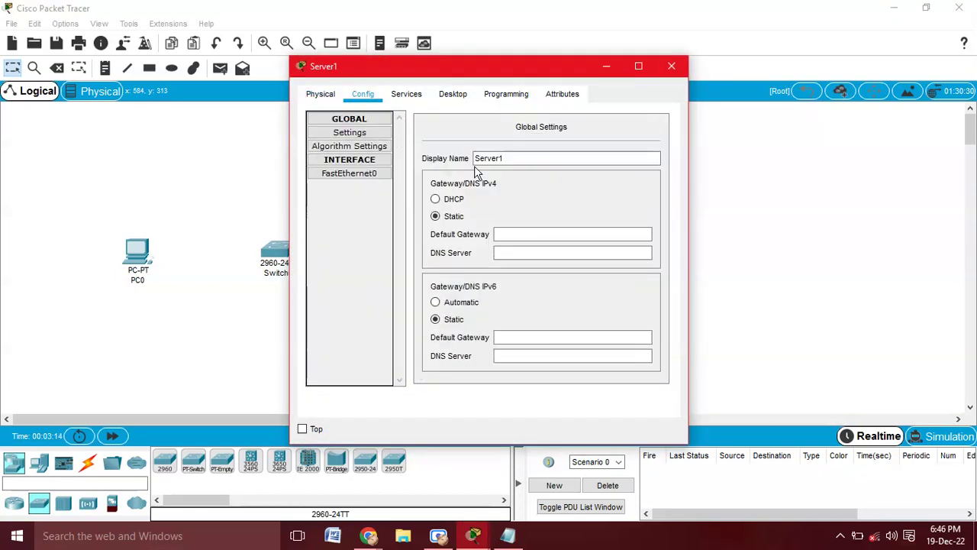
{"action": "left_click_drag", "start_coordinate": [507, 158], "coordinate": [472, 159]}
{"action": "type", "text": "D"}
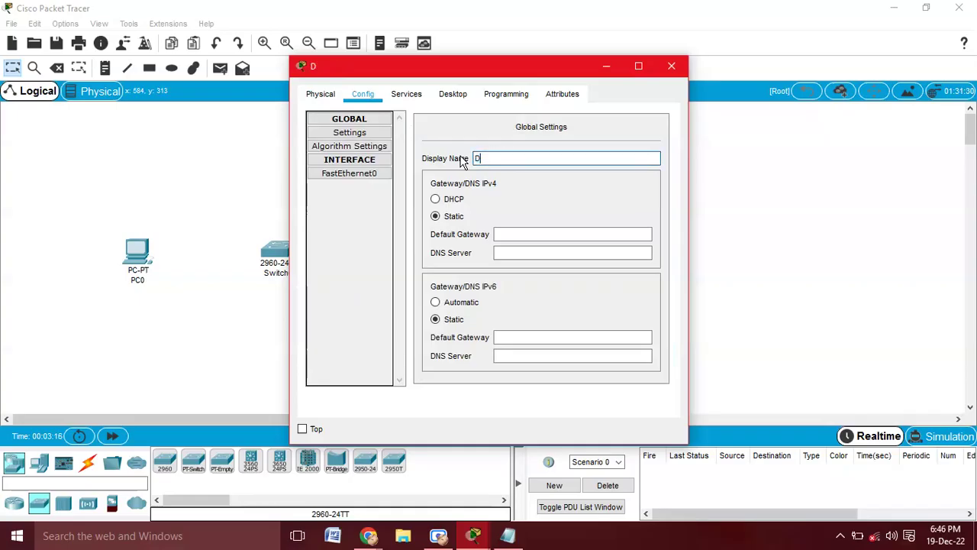
{"action": "type", "text": "NS server"}
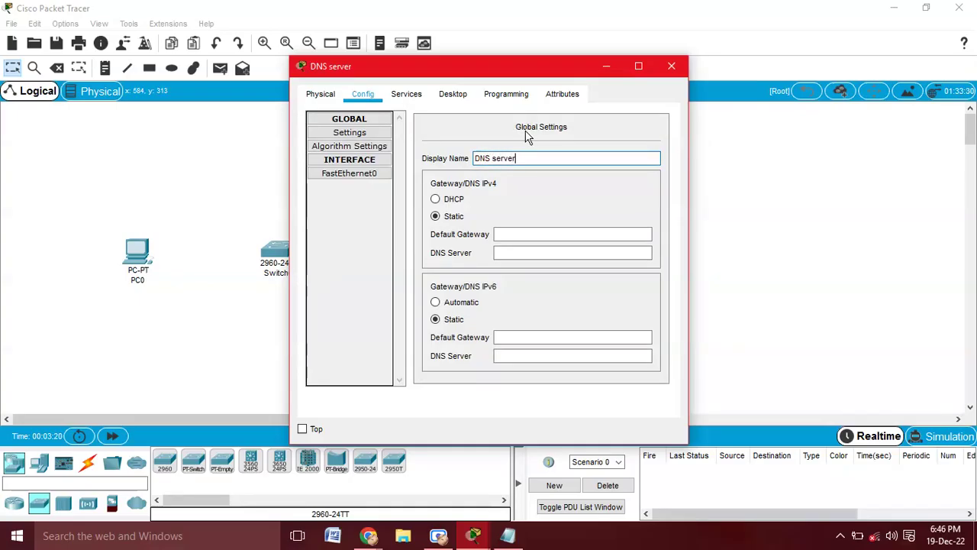
{"action": "left_click", "coordinate": [669, 67]}
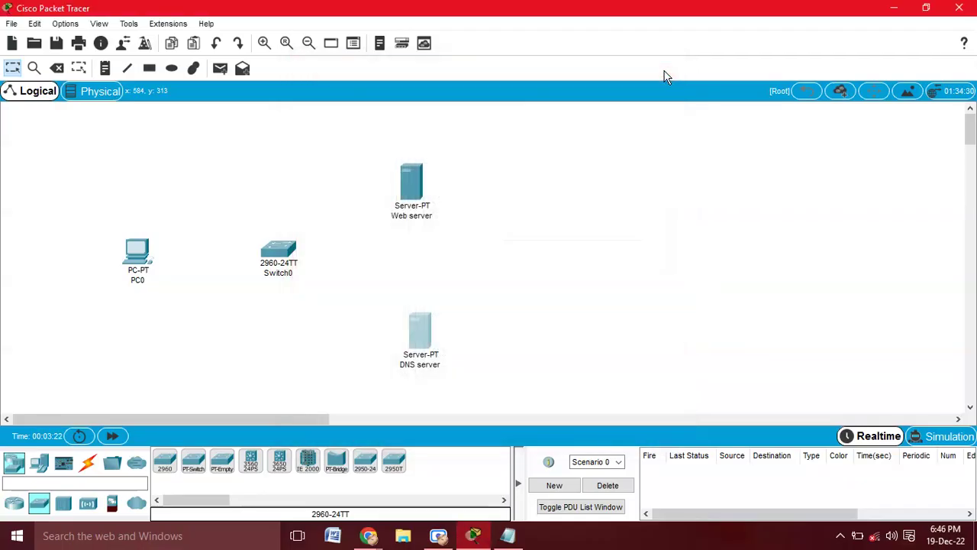
Connect PC0, the Web server and the DNS server to Switch0 using the automatically chosen connection type
{"action": "left_click", "coordinate": [88, 462]}
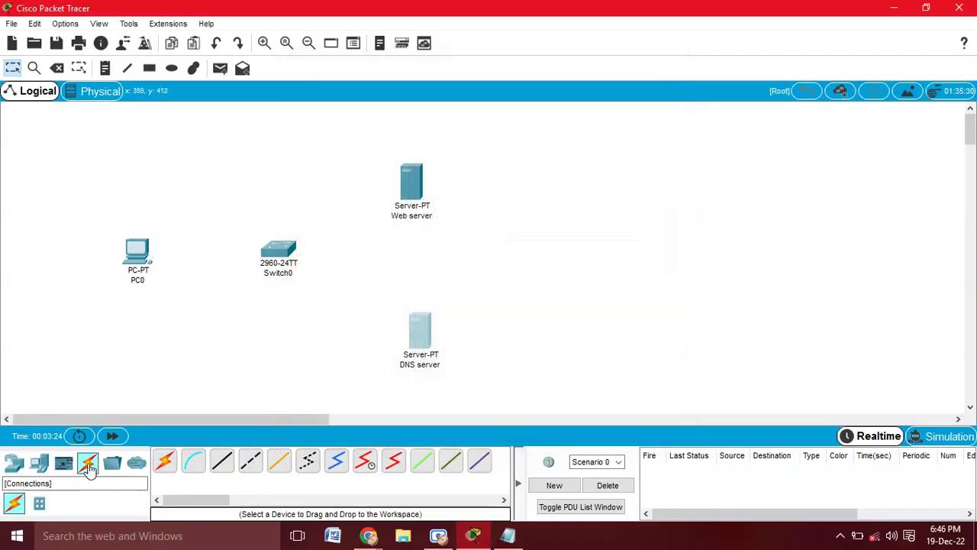
{"action": "left_click", "coordinate": [165, 460]}
{"action": "left_click", "coordinate": [149, 255]}
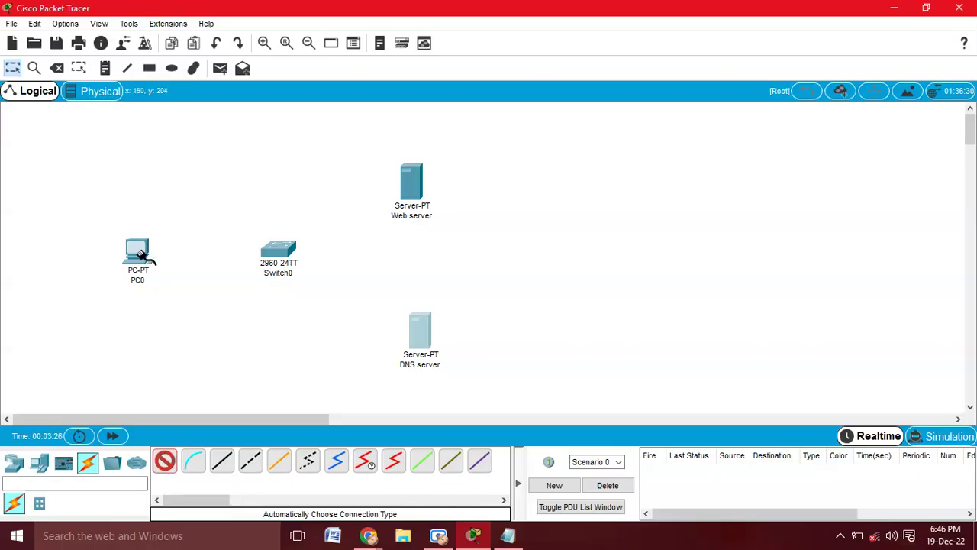
{"action": "left_click", "coordinate": [272, 254]}
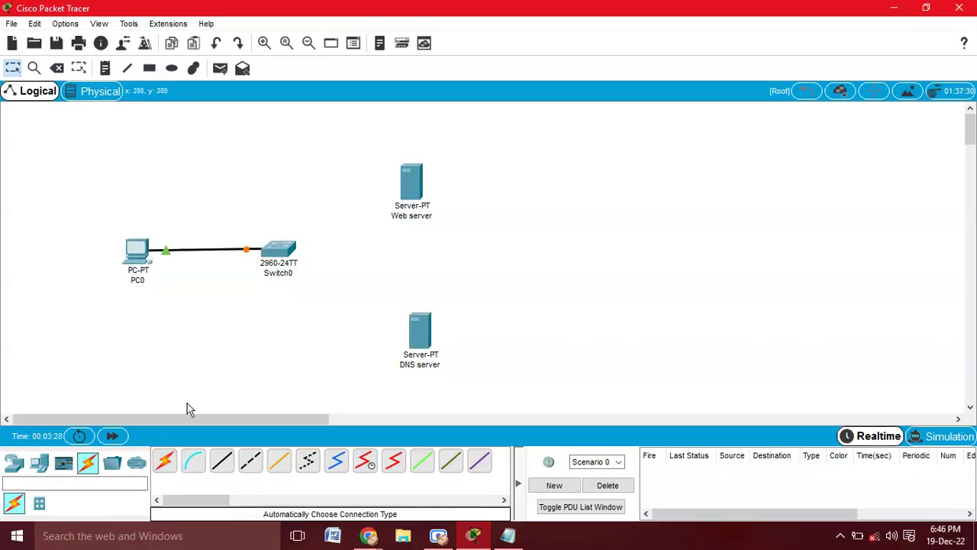
{"action": "left_click", "coordinate": [165, 462]}
{"action": "left_click", "coordinate": [279, 250]}
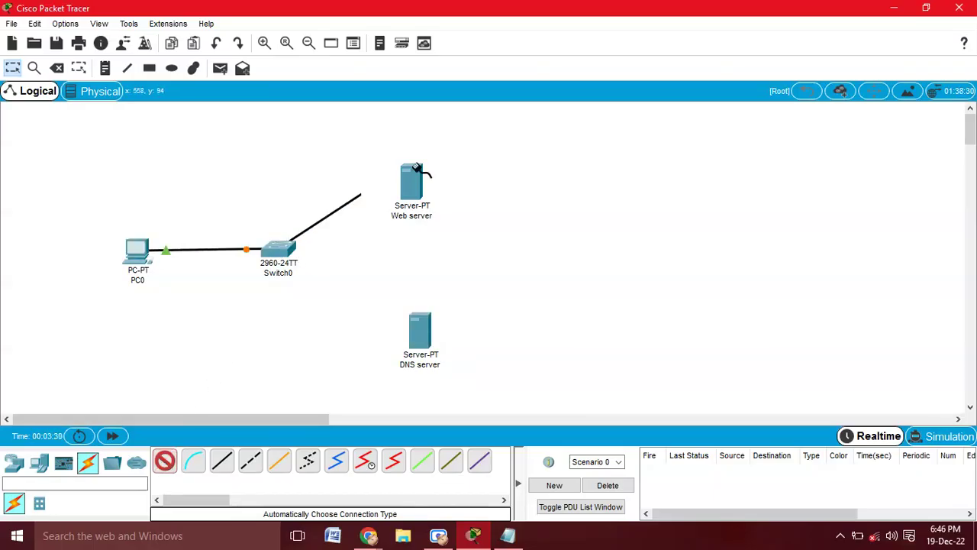
{"action": "left_click", "coordinate": [415, 181]}
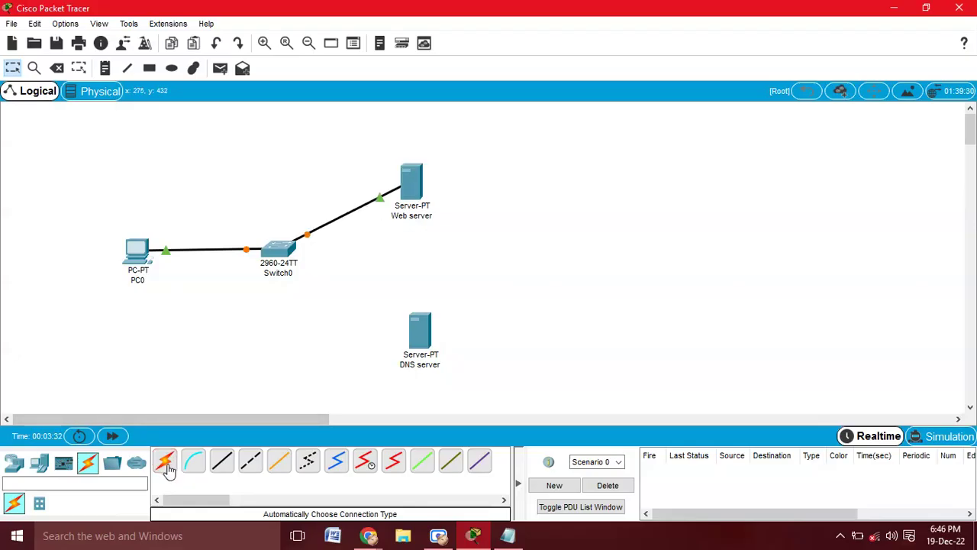
{"action": "left_click", "coordinate": [284, 253]}
{"action": "left_click", "coordinate": [420, 330]}
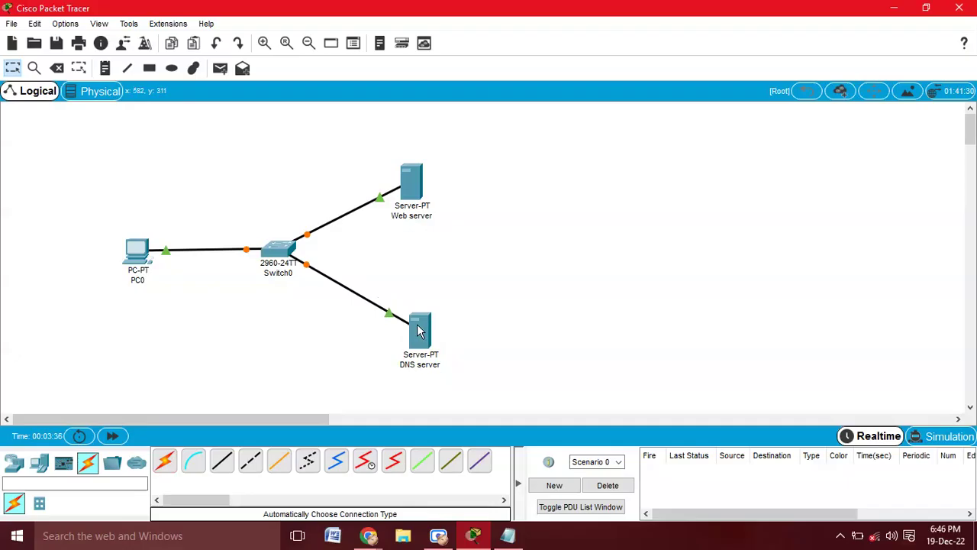
{"action": "left_click", "coordinate": [131, 254]}
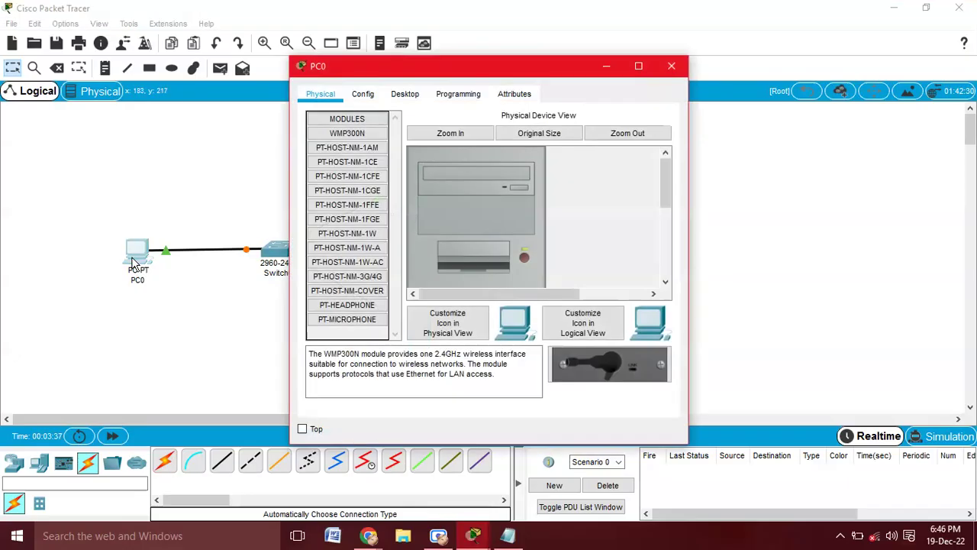
{"action": "left_click", "coordinate": [682, 66]}
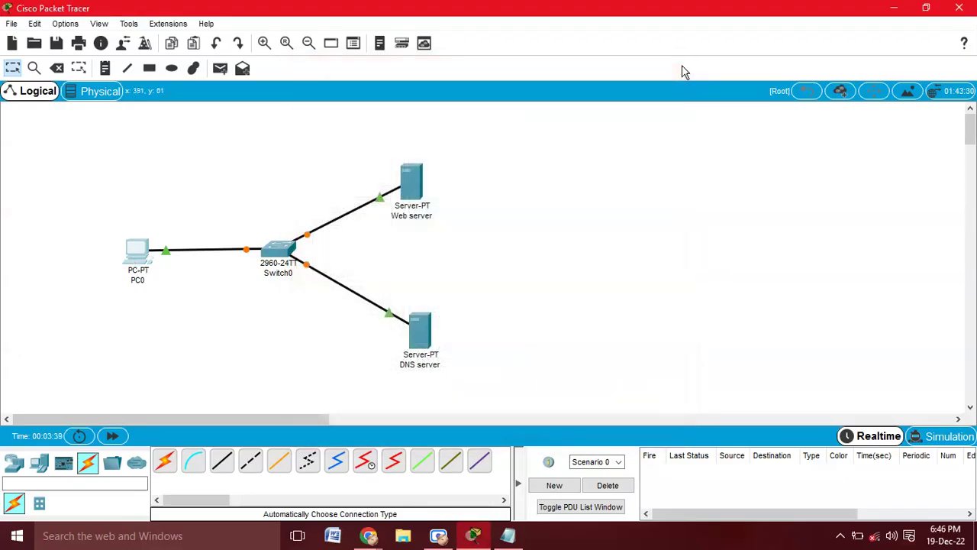
Give the DNS server the static IPv4 address 192.168.1.1 with subnet mask 255.255.255.0
{"action": "left_click", "coordinate": [421, 339]}
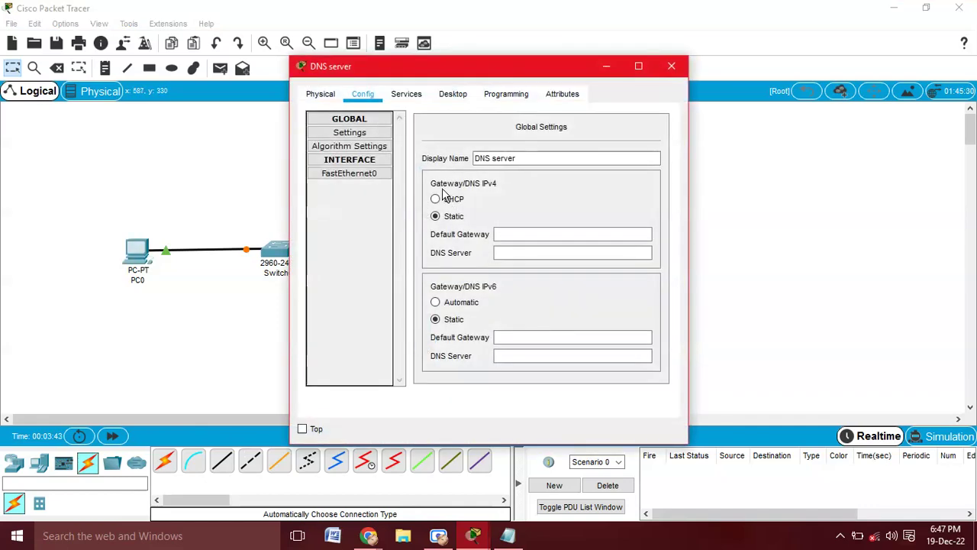
{"action": "left_click", "coordinate": [451, 100]}
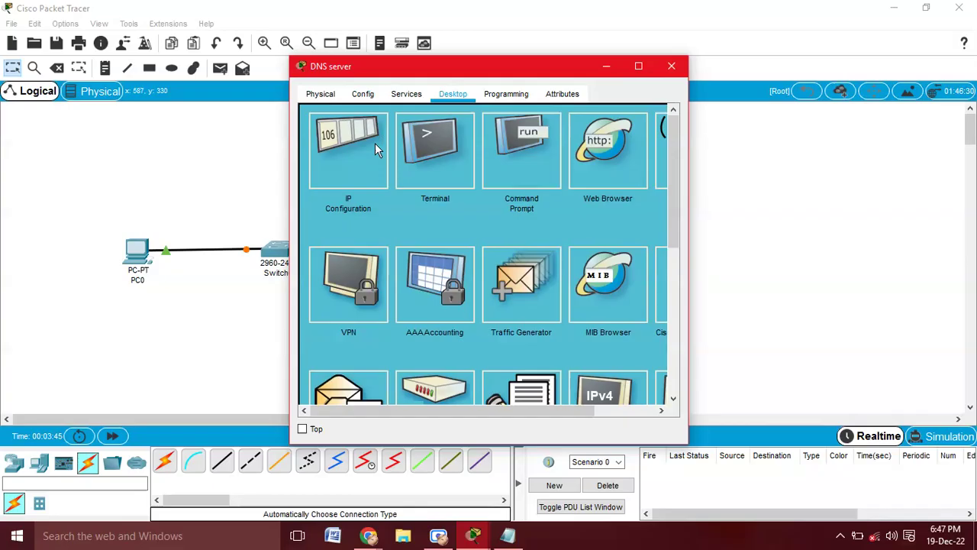
{"action": "left_click", "coordinate": [363, 149]}
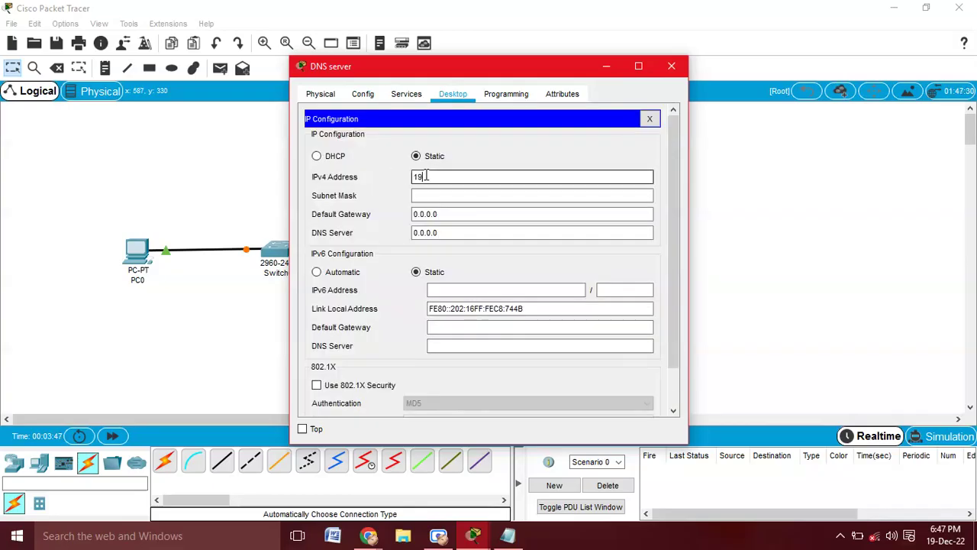
{"action": "type", "text": "192.168.1.1"}
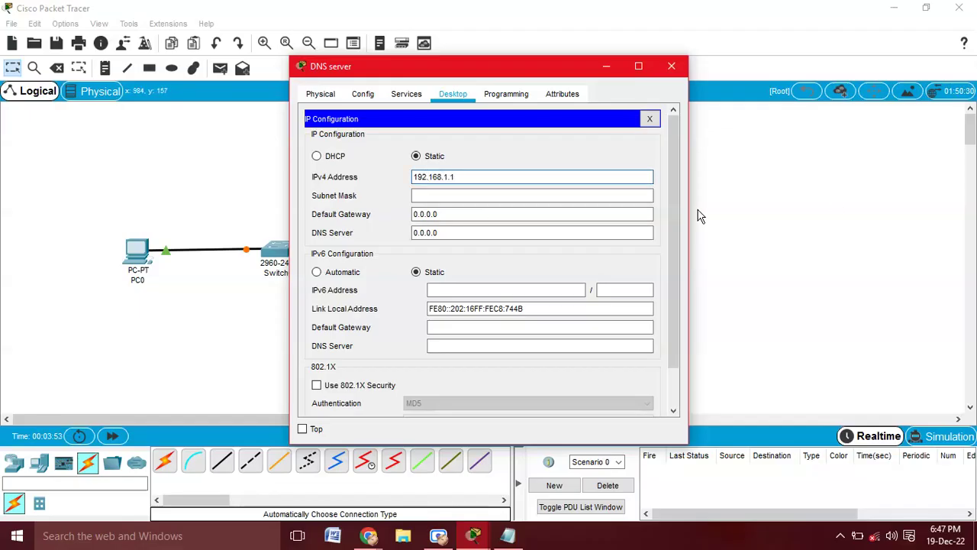
{"action": "left_click", "coordinate": [629, 196]}
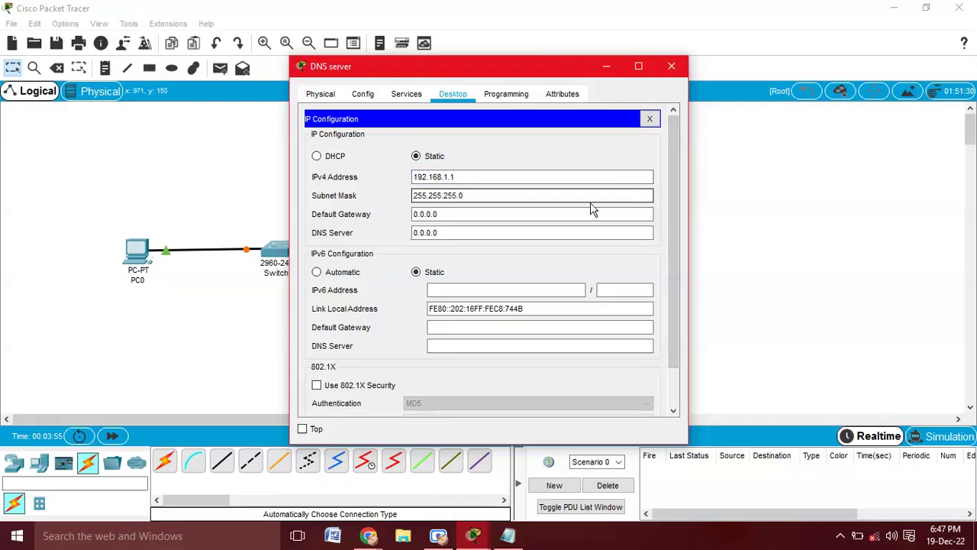
Set the DNS server address in the DNS server's IPv4 configuration to 192.168.1.1
{"action": "left_click", "coordinate": [496, 232]}
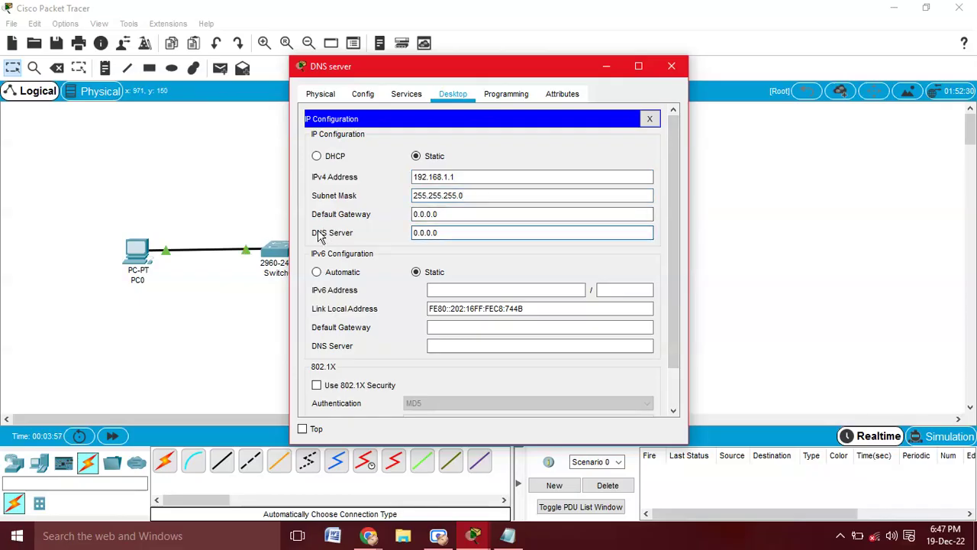
{"action": "left_click", "coordinate": [445, 235]}
{"action": "left_click_drag", "start_coordinate": [445, 234], "coordinate": [344, 239]}
{"action": "key", "text": "BackSpace"}
{"action": "left_click", "coordinate": [422, 176]}
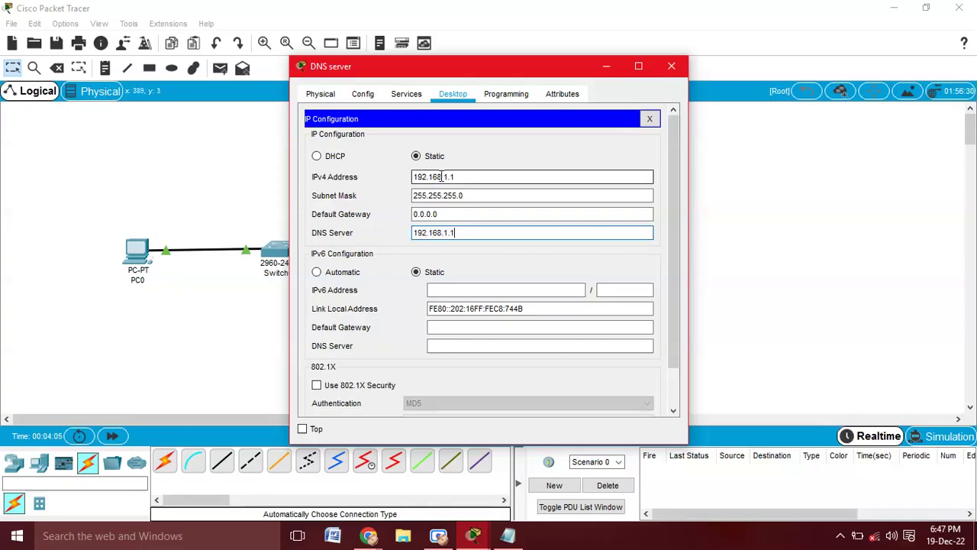
{"action": "left_click", "coordinate": [464, 233]}
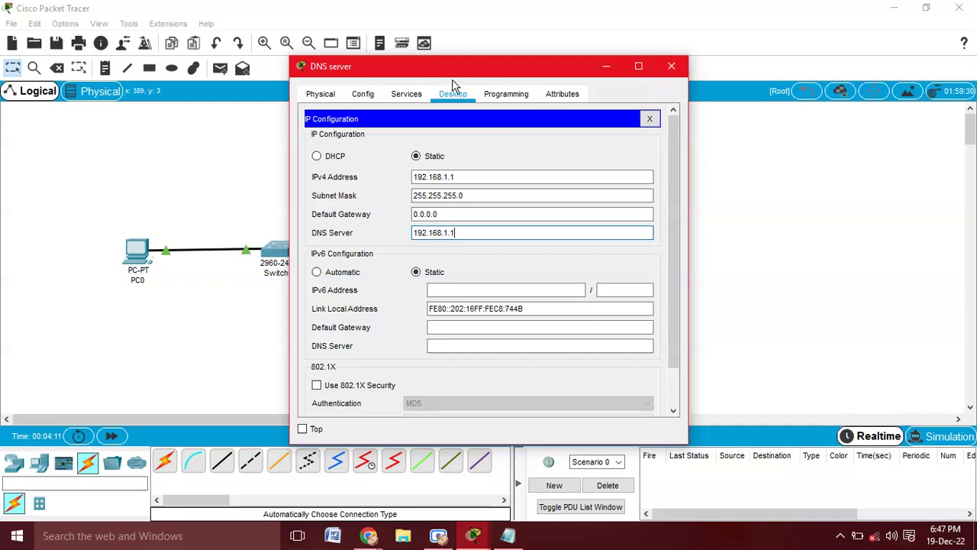
{"action": "left_click", "coordinate": [416, 96]}
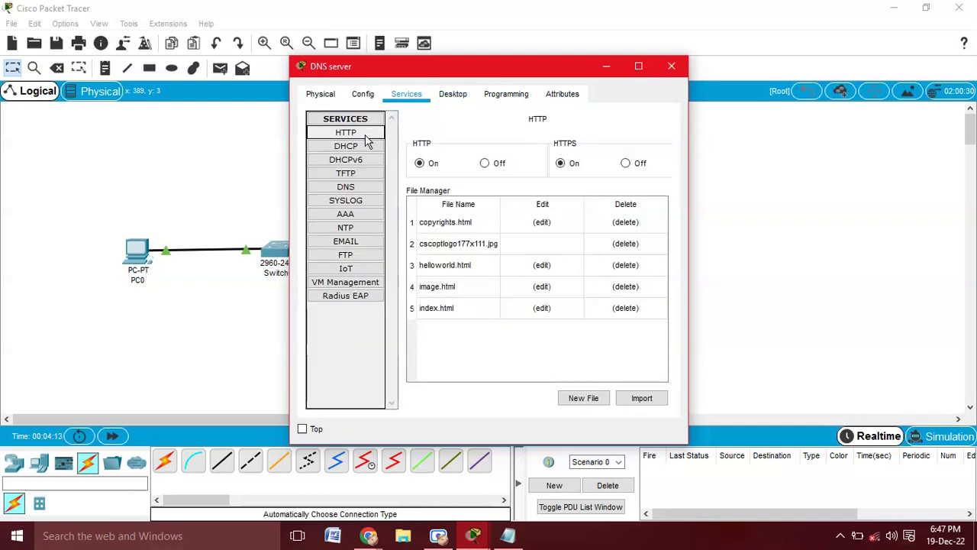
{"action": "left_click", "coordinate": [346, 188]}
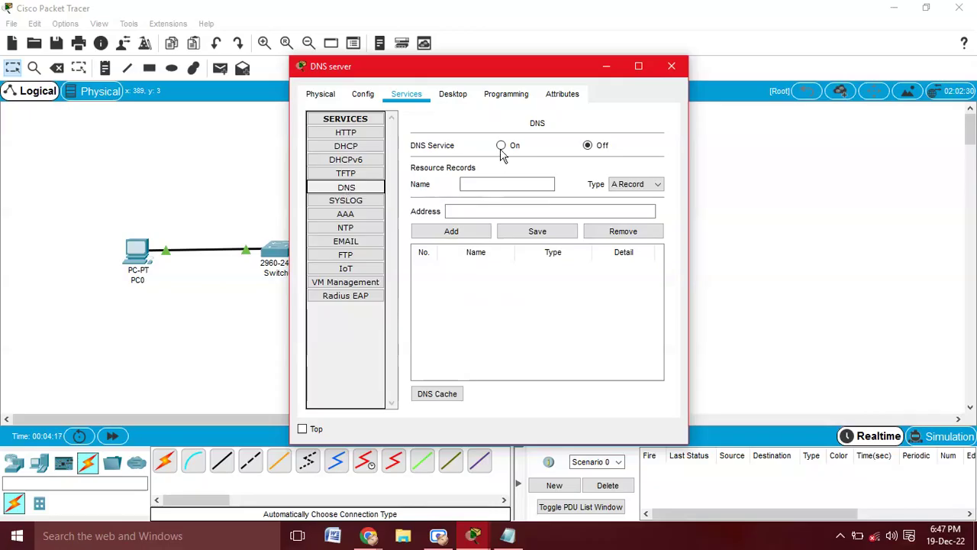
{"action": "left_click", "coordinate": [483, 186]}
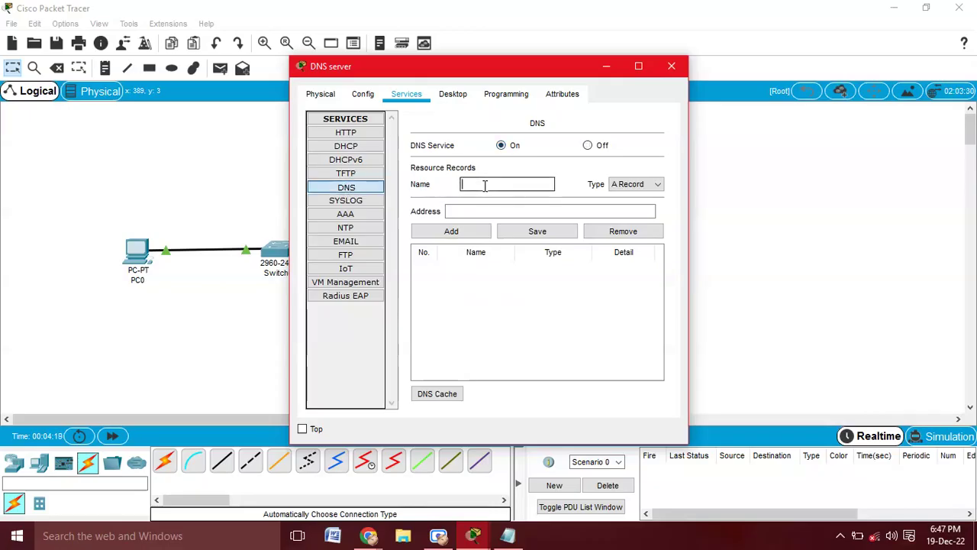
{"action": "type", "text": "ww"}
{"action": "type", "text": "w.n"}
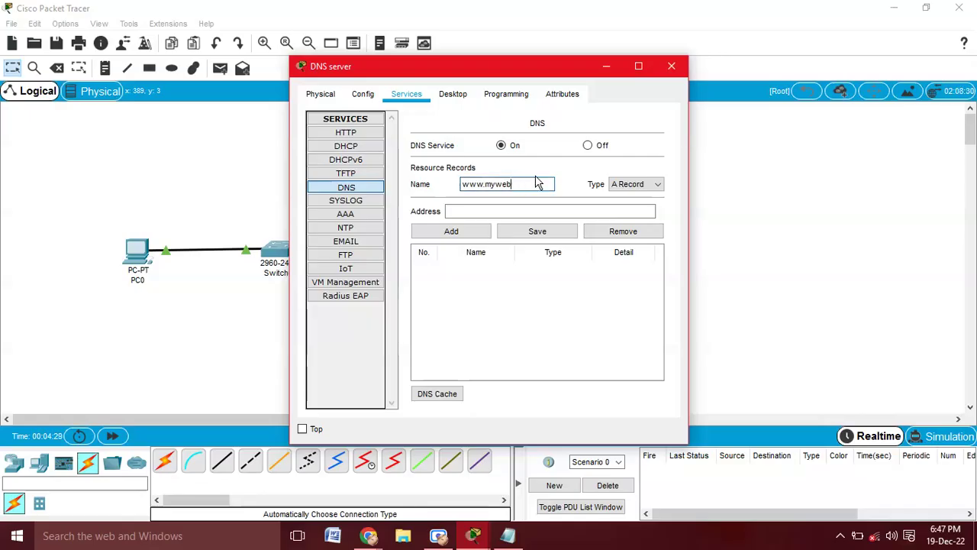
{"action": "type", "text": ".com"}
{"action": "left_click", "coordinate": [531, 210]}
{"action": "type", "text": "192.168.1.2"}
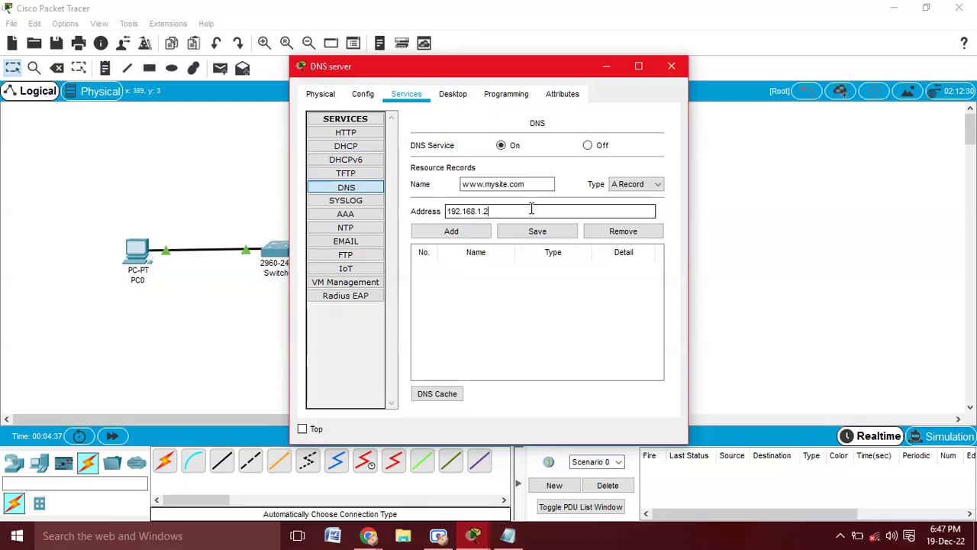
{"action": "left_click", "coordinate": [450, 231]}
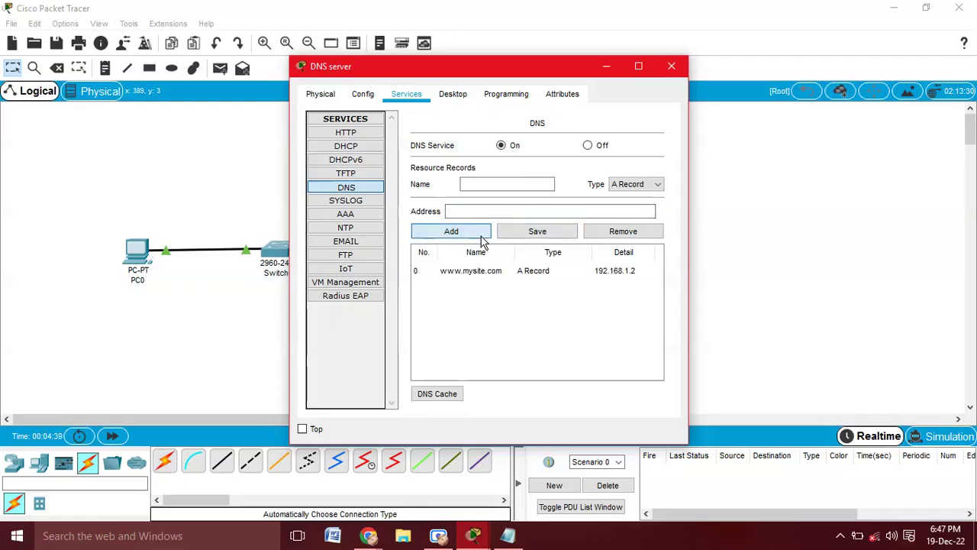
{"action": "left_click", "coordinate": [519, 269]}
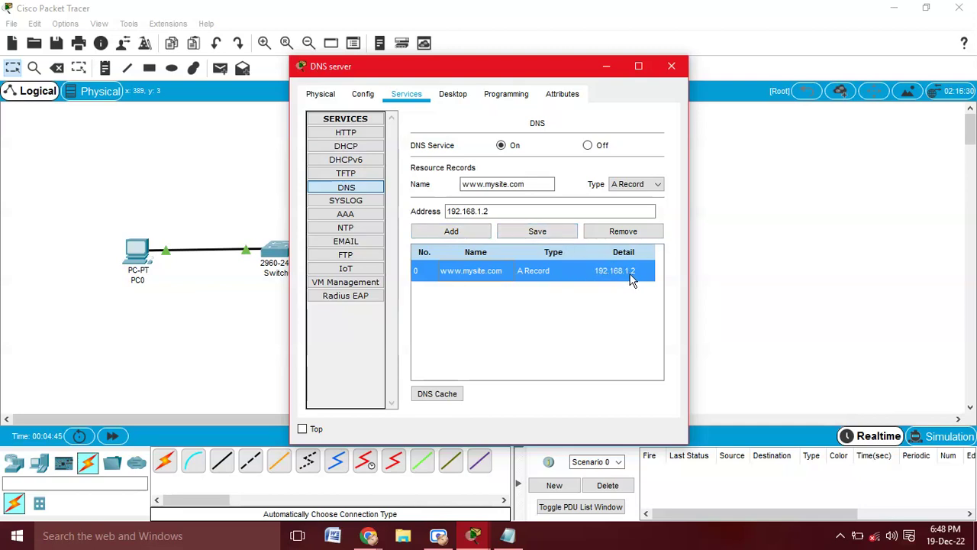
{"action": "left_click", "coordinate": [671, 67]}
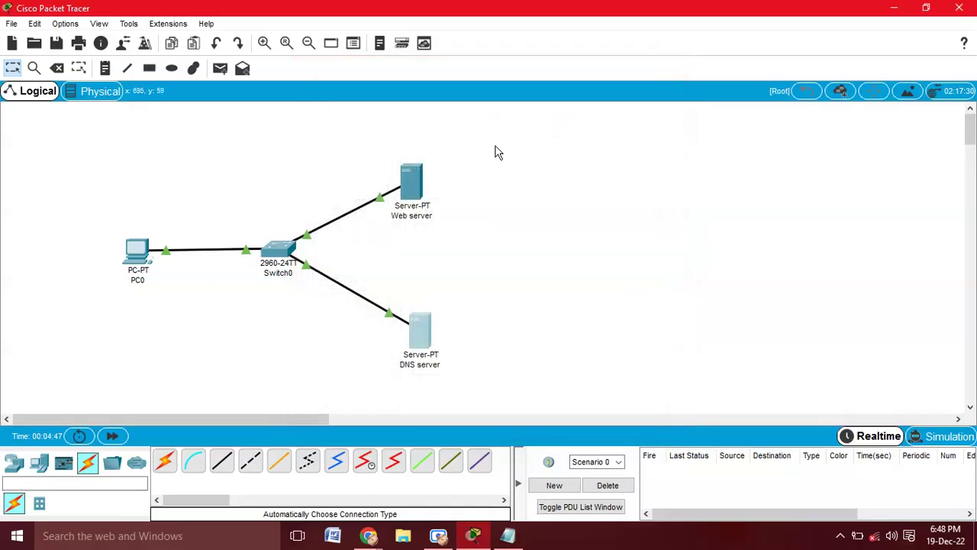
Give the Web server the static IPv4 address 192.168.1.2, subnet mask 255.255.255.0 and DNS server address 192.168.1.1
{"action": "left_click", "coordinate": [410, 174]}
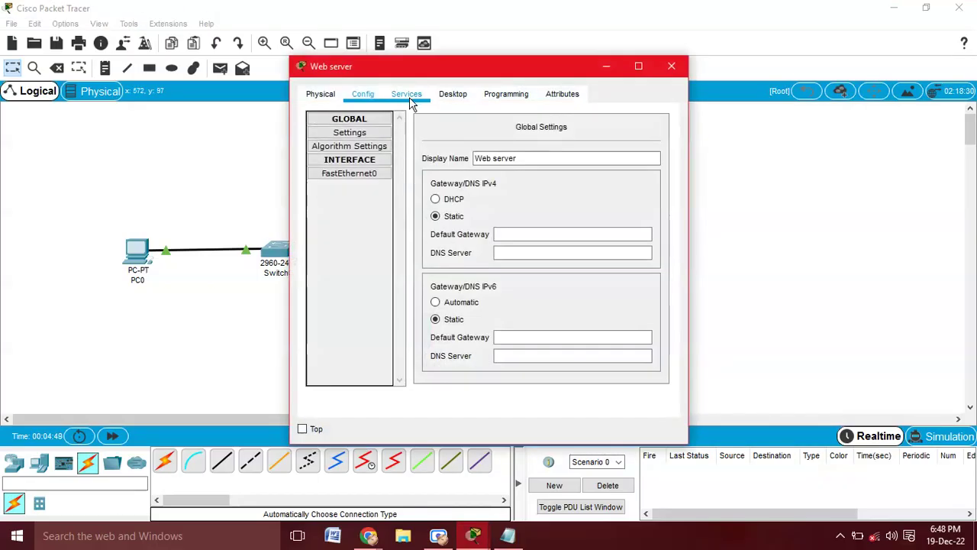
{"action": "left_click", "coordinate": [453, 94]}
{"action": "left_click", "coordinate": [355, 144]}
{"action": "left_click", "coordinate": [430, 177]}
{"action": "type", "text": "192.168.1.2"}
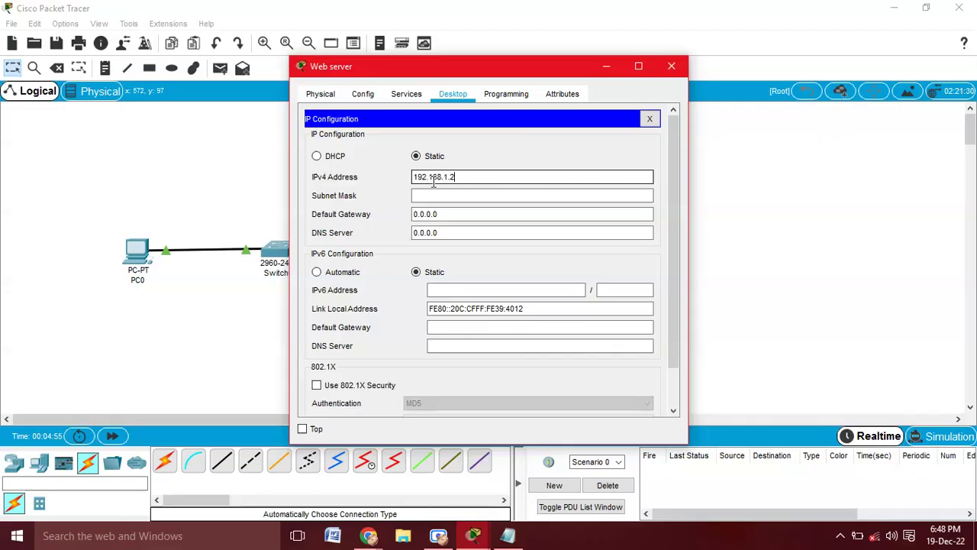
{"action": "left_click", "coordinate": [440, 195]}
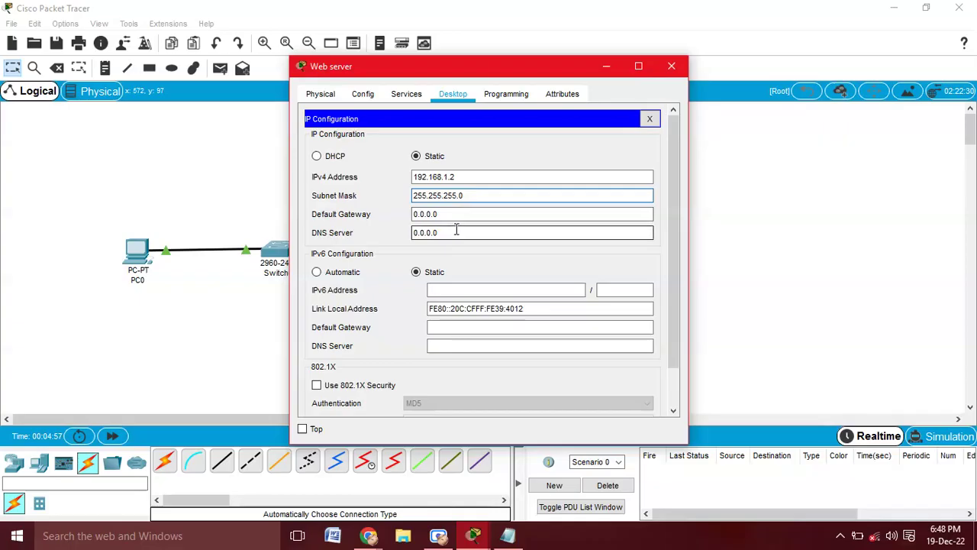
{"action": "key", "text": "Tab"}
{"action": "key", "text": "BackSpace"}
{"action": "type", "text": "192.168.1.1"}
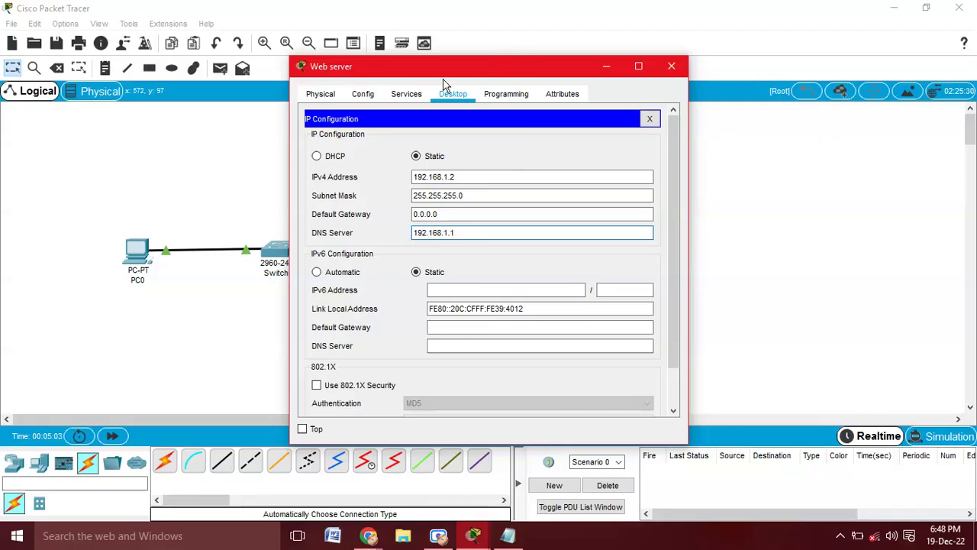
Open index.html from the Web server's HTTP service for editing and delete everything between the html tags
{"action": "left_click", "coordinate": [408, 98]}
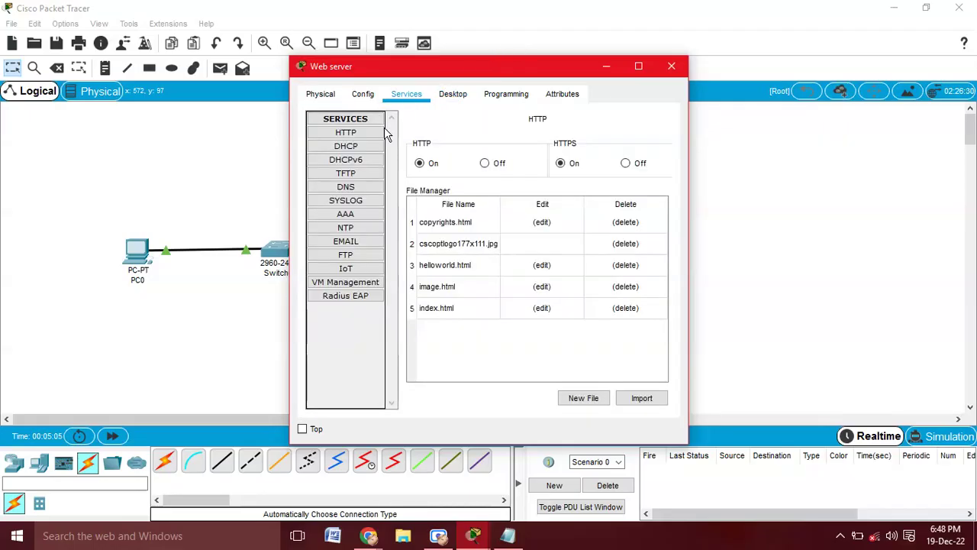
{"action": "left_click", "coordinate": [363, 136]}
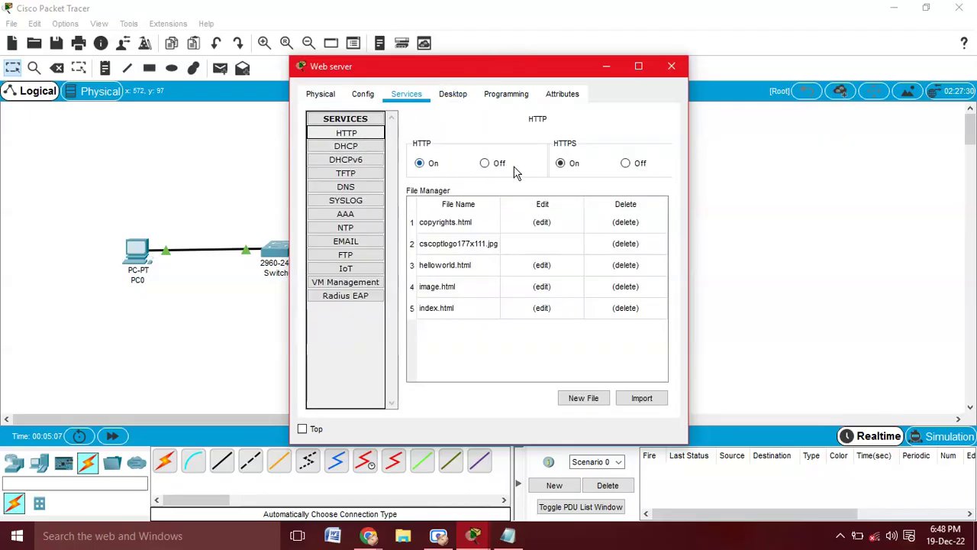
{"action": "left_click", "coordinate": [447, 309]}
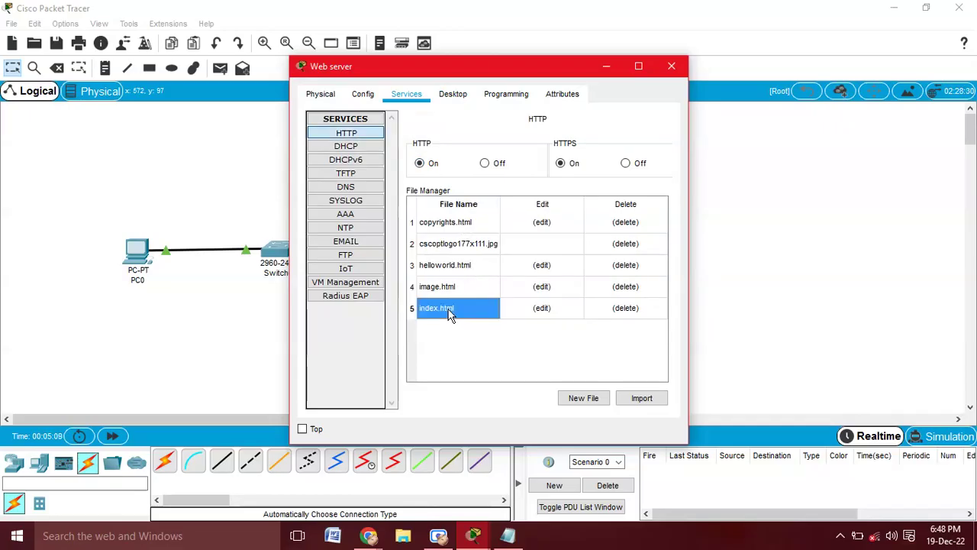
{"action": "left_click", "coordinate": [540, 308]}
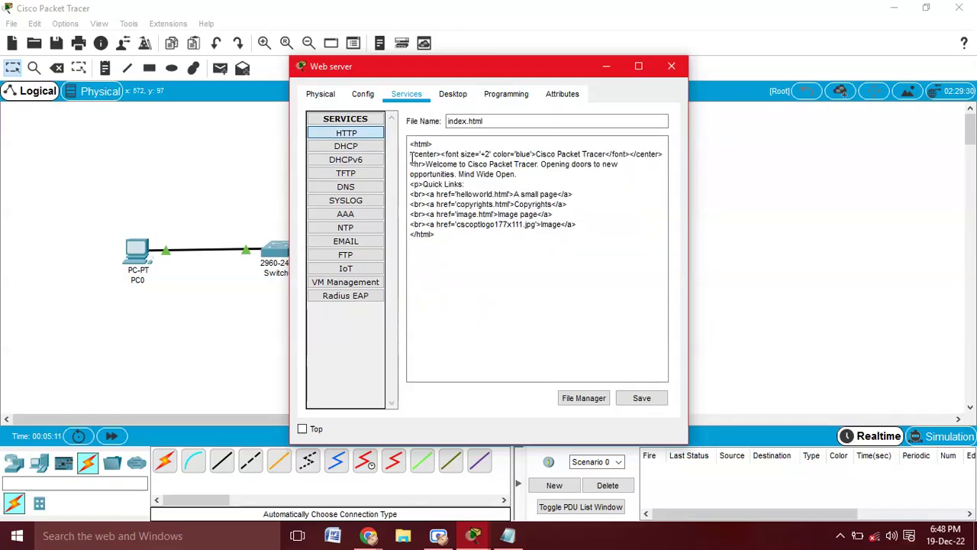
{"action": "left_click_drag", "start_coordinate": [410, 154], "coordinate": [604, 227]}
{"action": "key", "text": "BackSpace"}
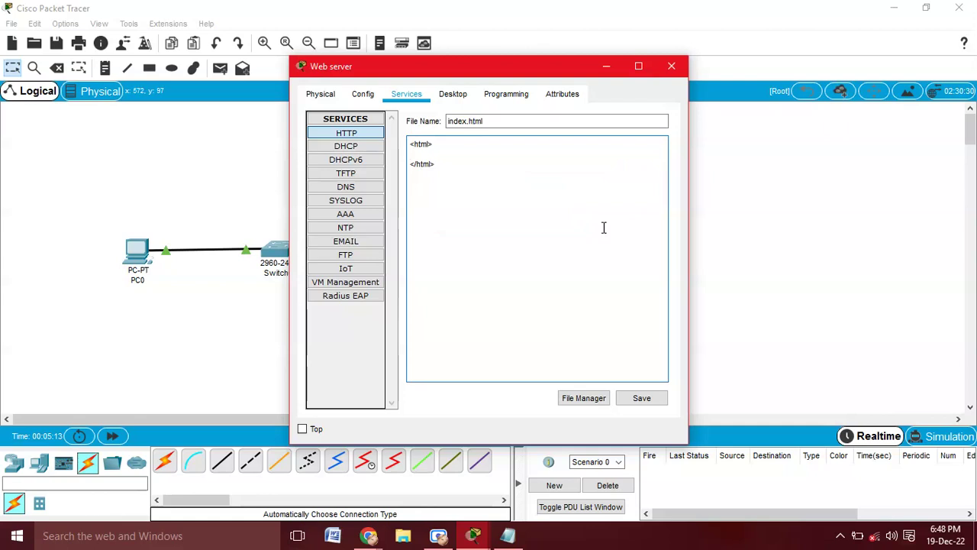
Write <h1>Welcome to cisco packet tracer</h1> between the html tags of index.html, save the file and close the Web server window
{"action": "type", "text": "<h1>Welcometociscopacket tracer"}
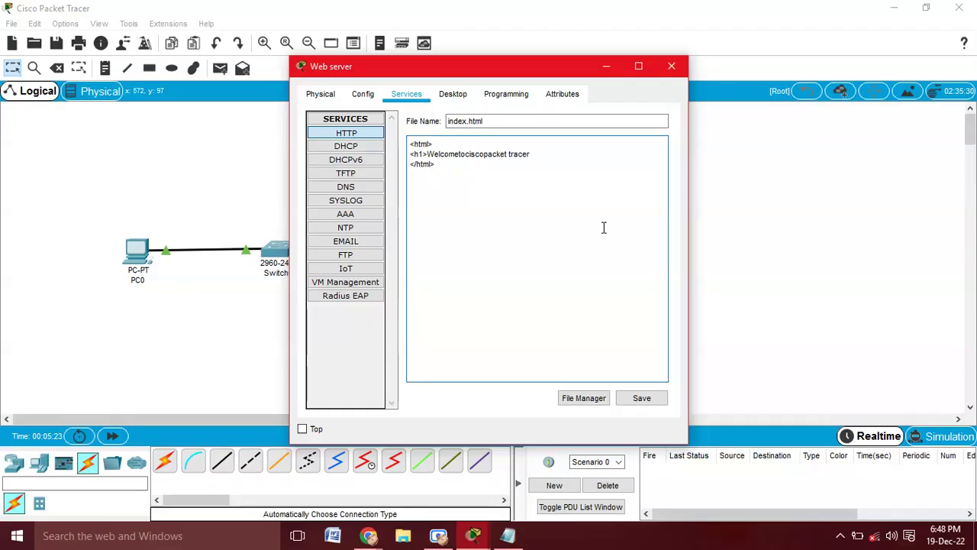
{"action": "left_click", "coordinate": [456, 155]}
{"action": "left_click", "coordinate": [468, 156]}
{"action": "left_click", "coordinate": [488, 155]}
{"action": "type", "text": ">"}
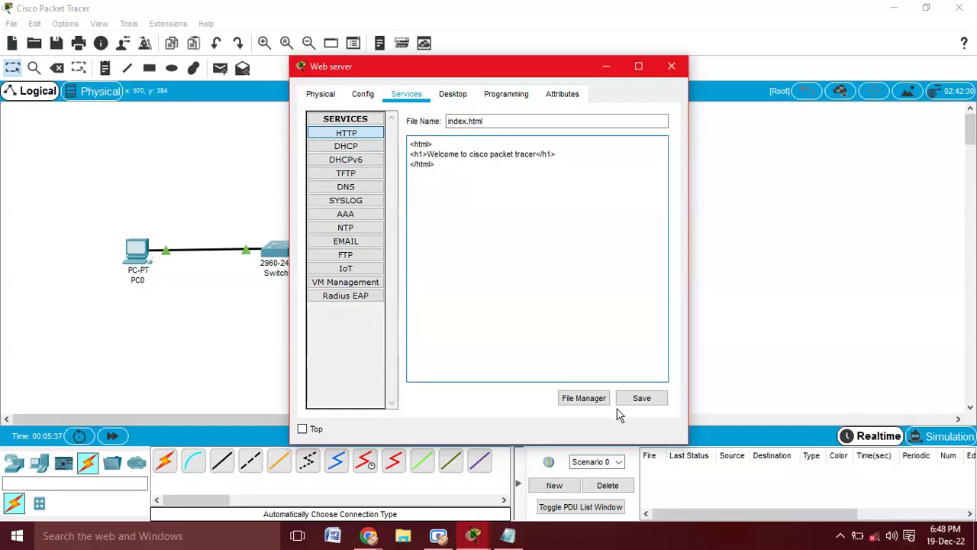
{"action": "left_click", "coordinate": [641, 398]}
{"action": "left_click", "coordinate": [518, 279]}
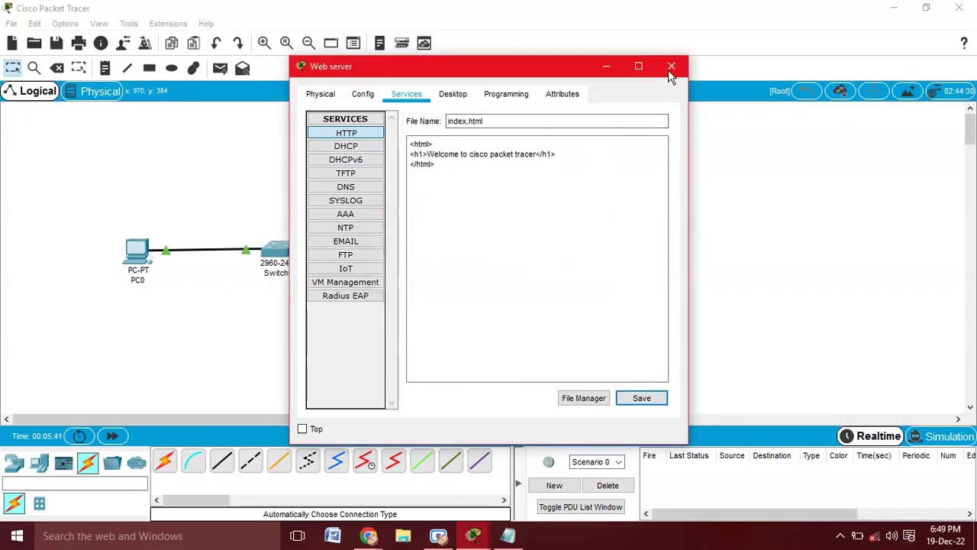
{"action": "left_click", "coordinate": [671, 67]}
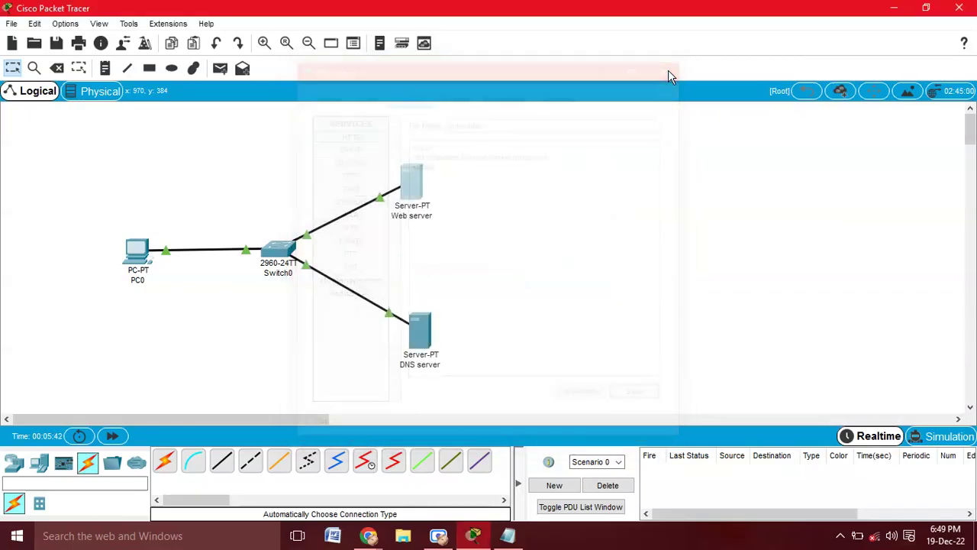
Give PC0 the static IPv4 address 192.168.1.3, subnet mask 255.255.255.0 and DNS server address 192.168.1.1
{"action": "left_click", "coordinate": [137, 252]}
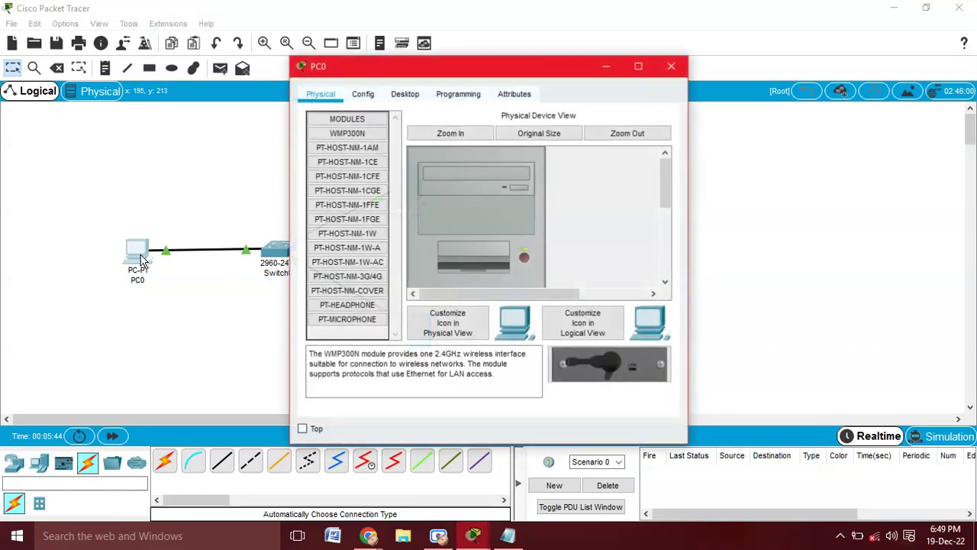
{"action": "left_click", "coordinate": [404, 94]}
{"action": "left_click", "coordinate": [361, 135]}
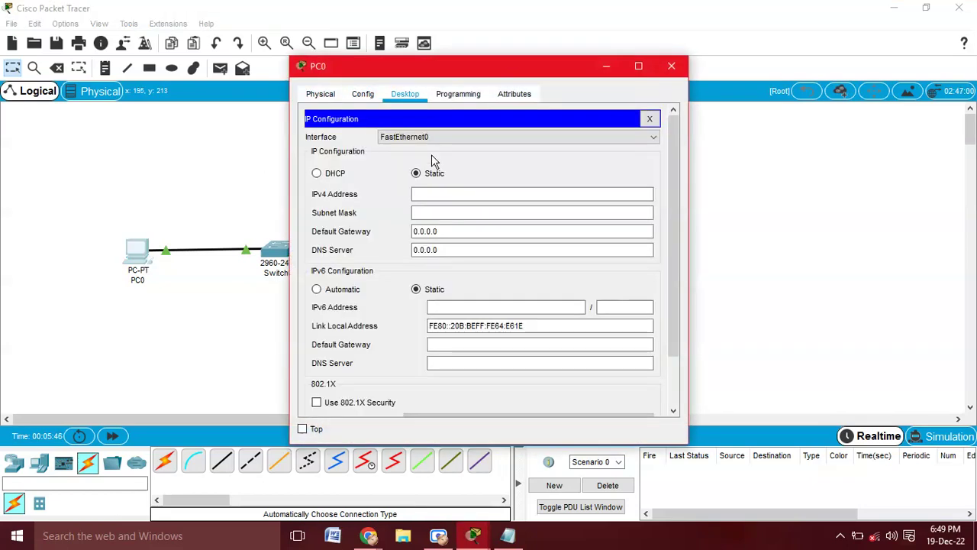
{"action": "left_click", "coordinate": [441, 193]}
{"action": "type", "text": "192.168.1.3"}
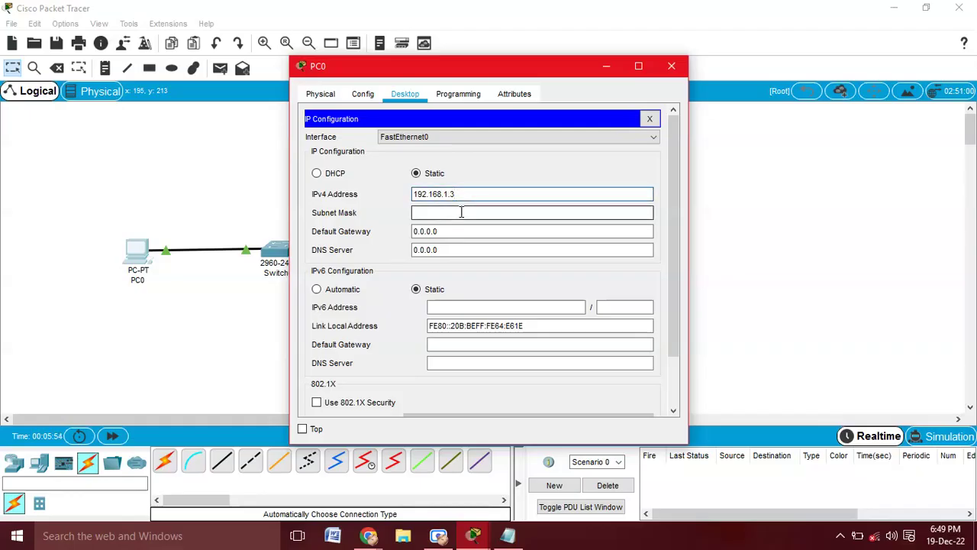
{"action": "left_click", "coordinate": [463, 212]}
{"action": "left_click", "coordinate": [443, 251]}
{"action": "left_click_drag", "start_coordinate": [443, 251], "coordinate": [414, 251]}
{"action": "type", "text": "192.168.1.1"}
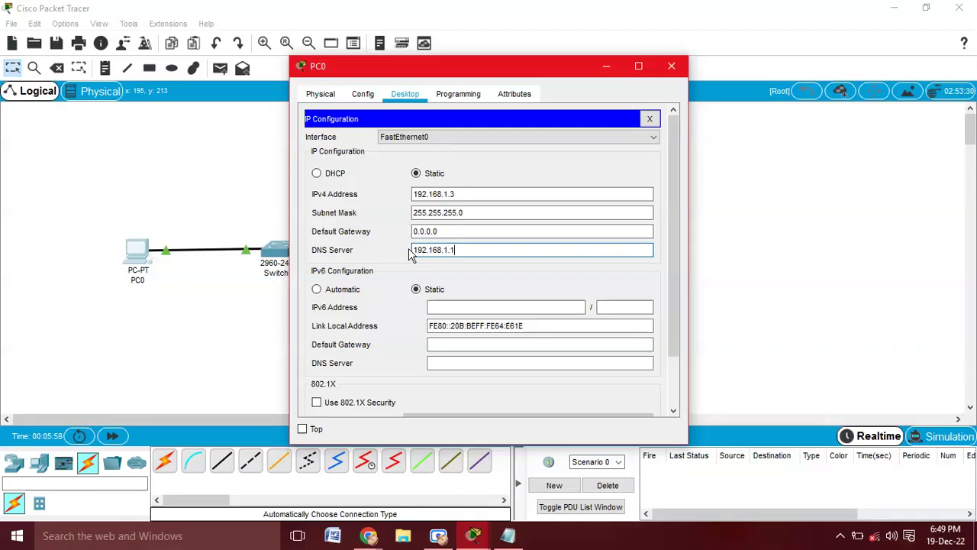
{"action": "left_click", "coordinate": [672, 69]}
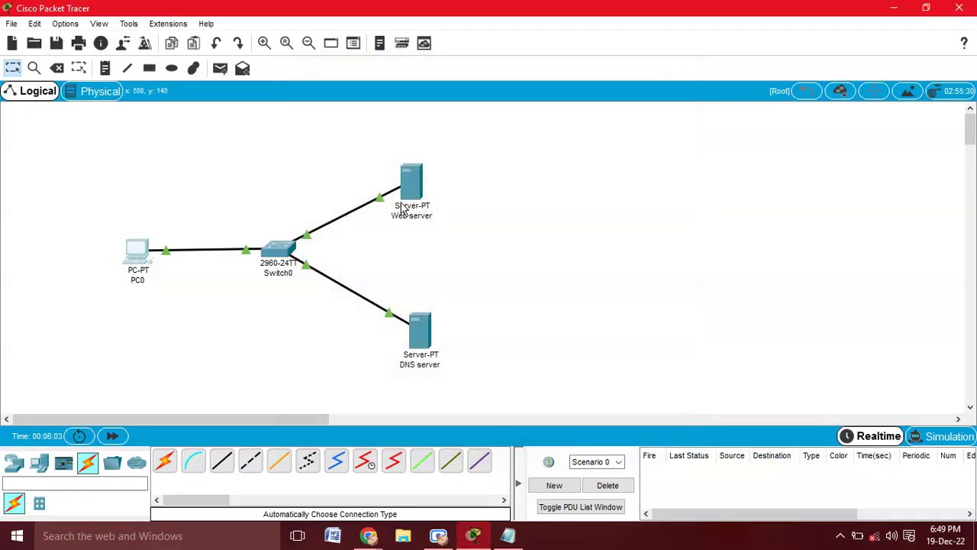
Test the connection to the Web server by running ping 192.168.1.2 from PC0's command prompt
{"action": "left_click", "coordinate": [140, 253]}
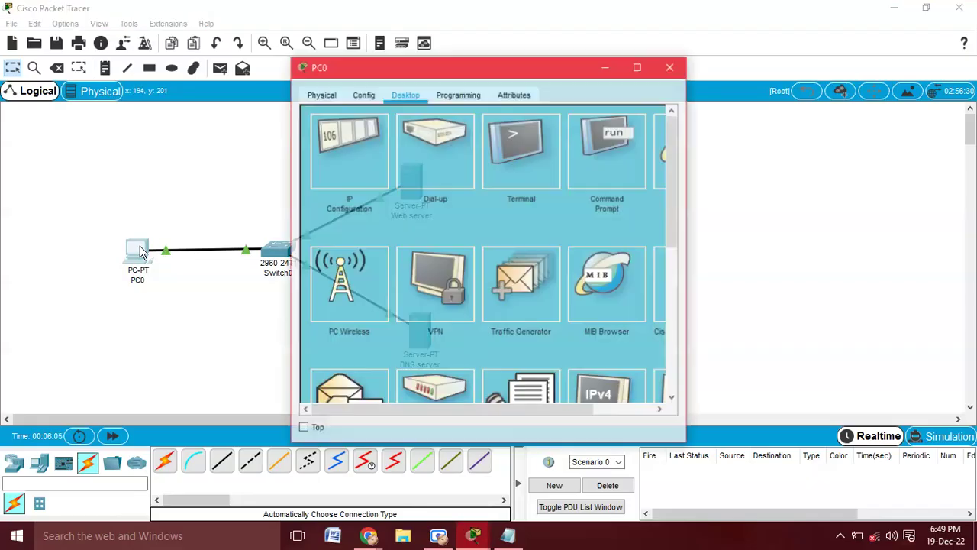
{"action": "left_click", "coordinate": [608, 154]}
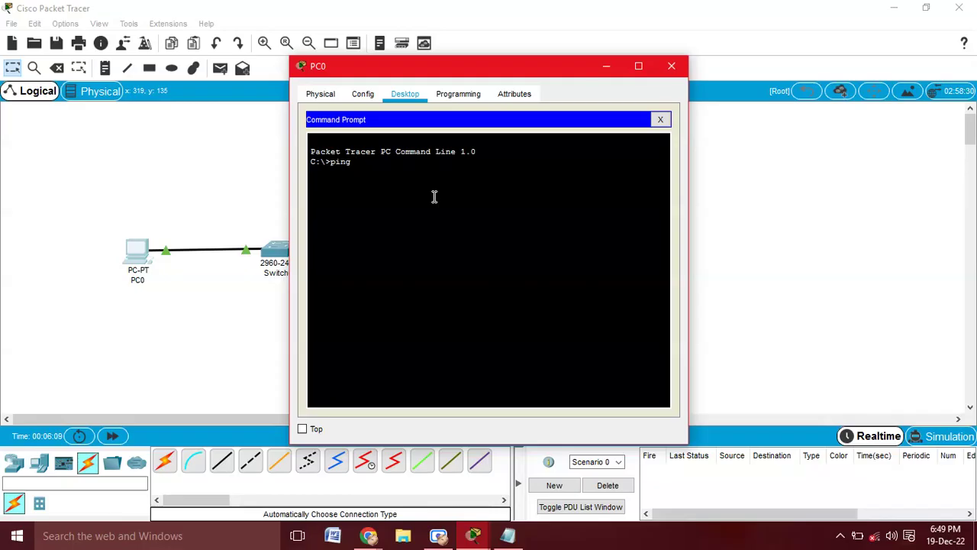
{"action": "type", "text": "8.1.2"}
{"action": "key", "text": "Return"}
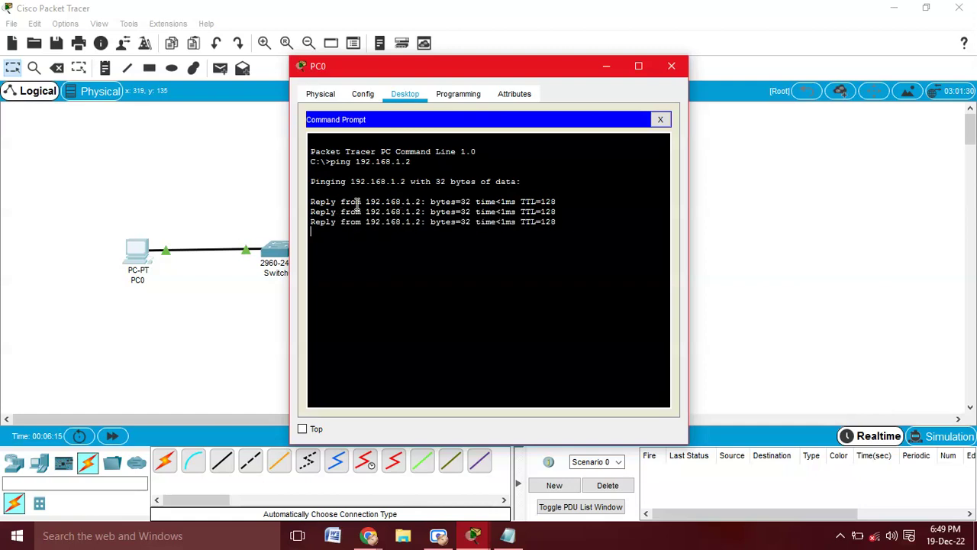
{"action": "left_click_drag", "start_coordinate": [313, 203], "coordinate": [554, 286]}
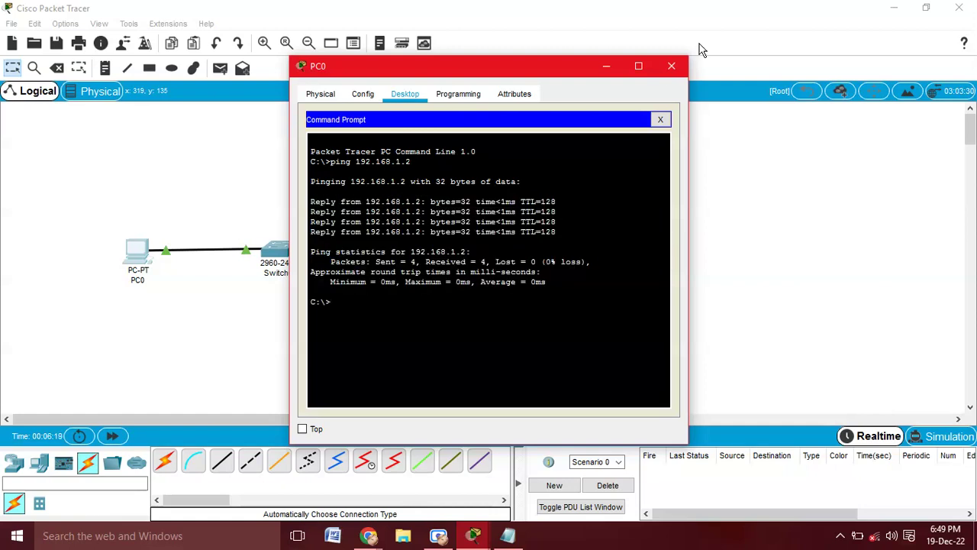
{"action": "left_click", "coordinate": [672, 68]}
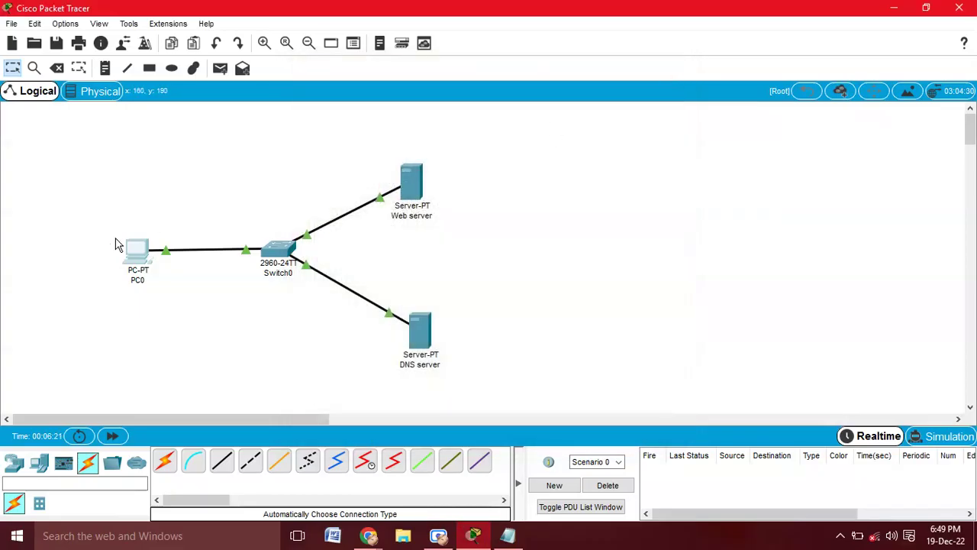
Load the Web server's page by its IP address 192.168.1.2 in PC0's web browser, and close the browser
{"action": "left_click", "coordinate": [137, 250]}
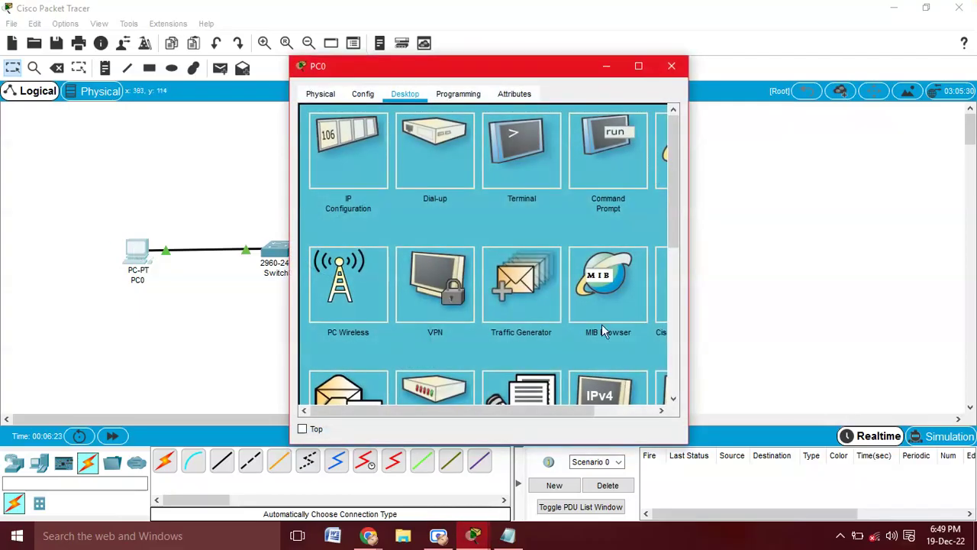
{"action": "left_click_drag", "start_coordinate": [548, 410], "coordinate": [627, 412]}
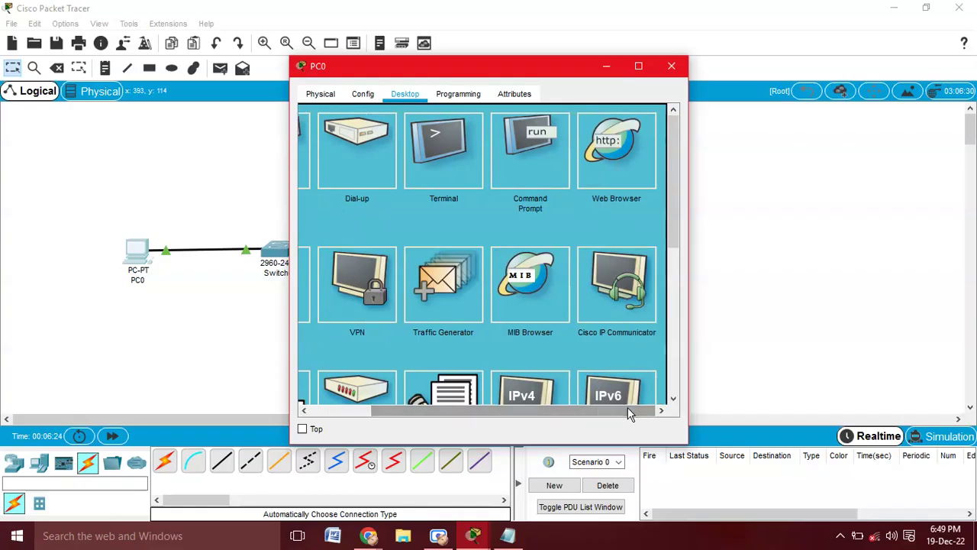
{"action": "left_click", "coordinate": [620, 173]}
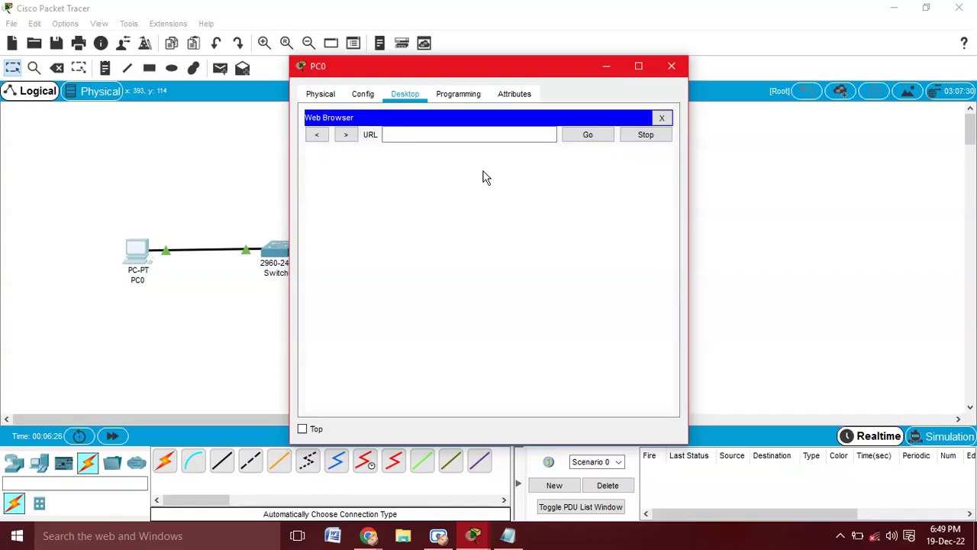
{"action": "left_click", "coordinate": [486, 136]}
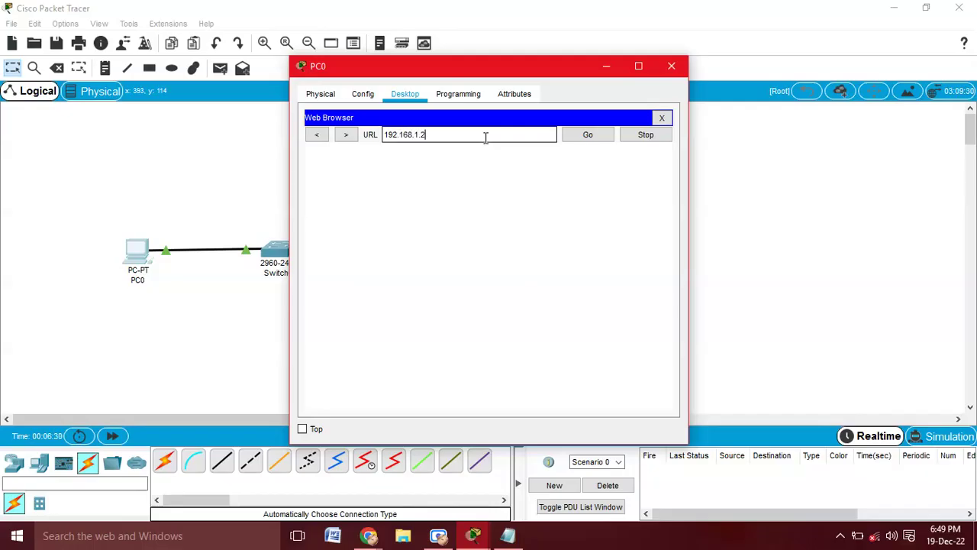
{"action": "left_click", "coordinate": [580, 139]}
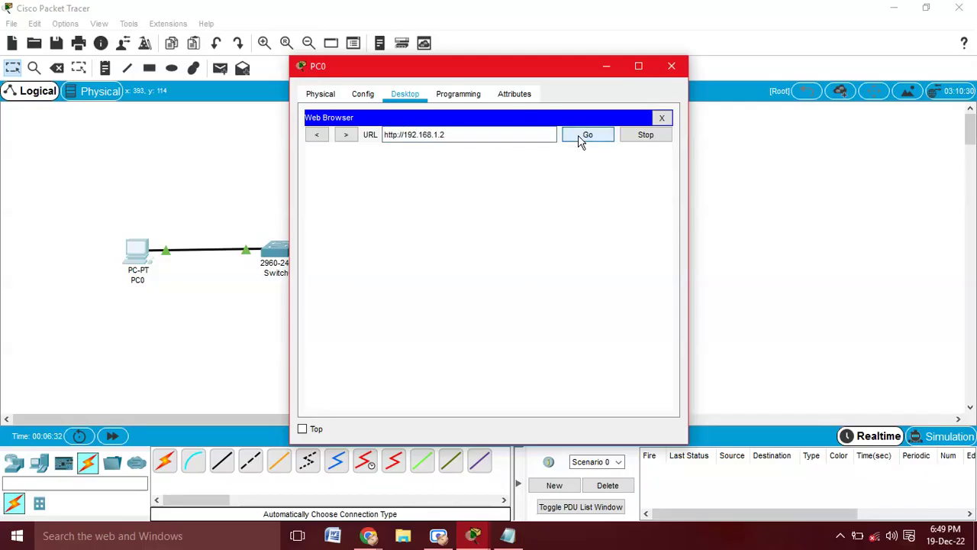
{"action": "triple_click", "coordinate": [637, 170]}
{"action": "left_click", "coordinate": [637, 175]}
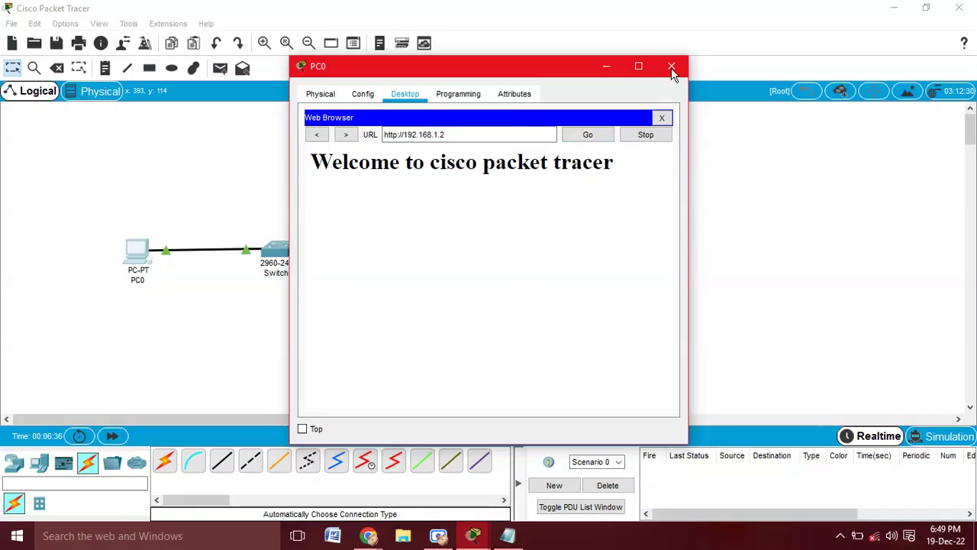
{"action": "left_click", "coordinate": [661, 119]}
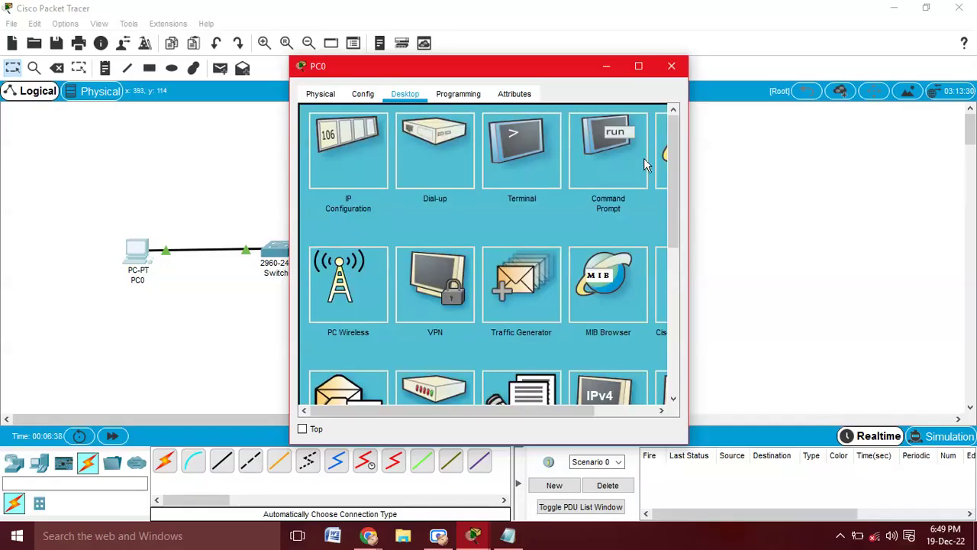
{"action": "left_click_drag", "start_coordinate": [510, 409], "coordinate": [737, 414]}
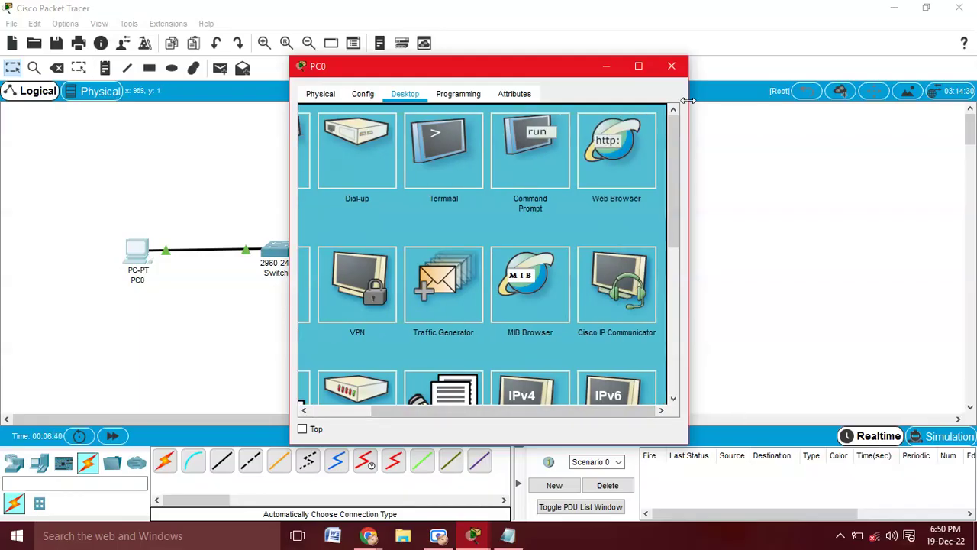
{"action": "left_click", "coordinate": [672, 66]}
{"action": "left_click", "coordinate": [150, 255]}
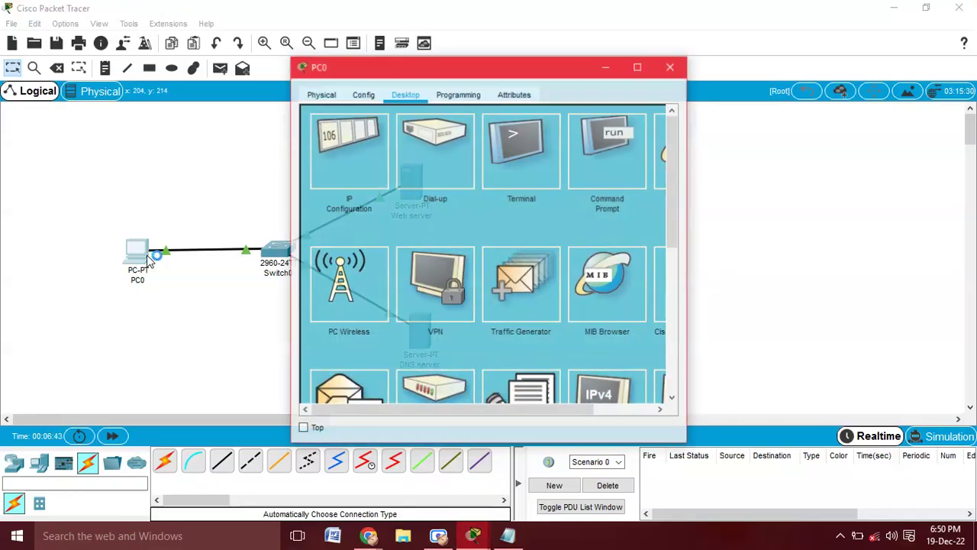
{"action": "left_click_drag", "start_coordinate": [578, 409], "coordinate": [665, 409]}
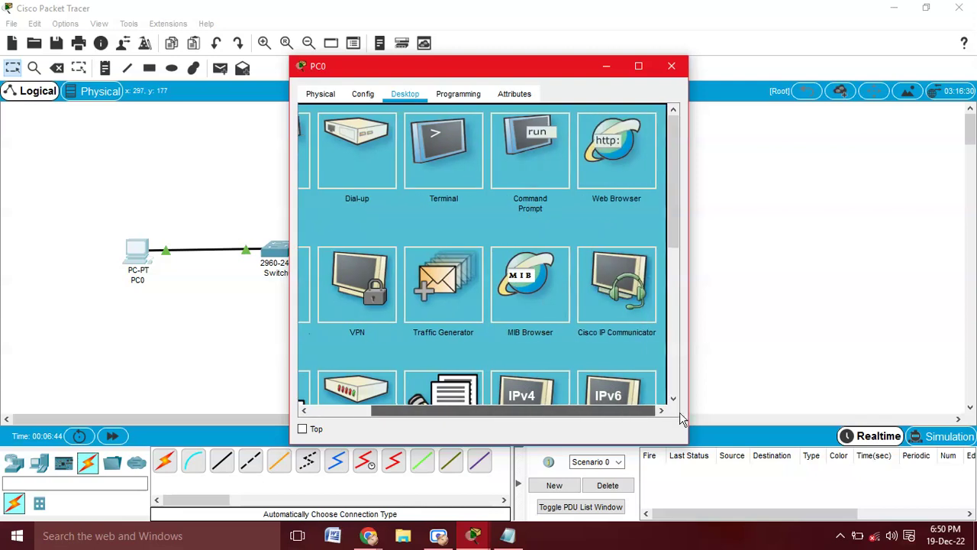
{"action": "left_click", "coordinate": [617, 158]}
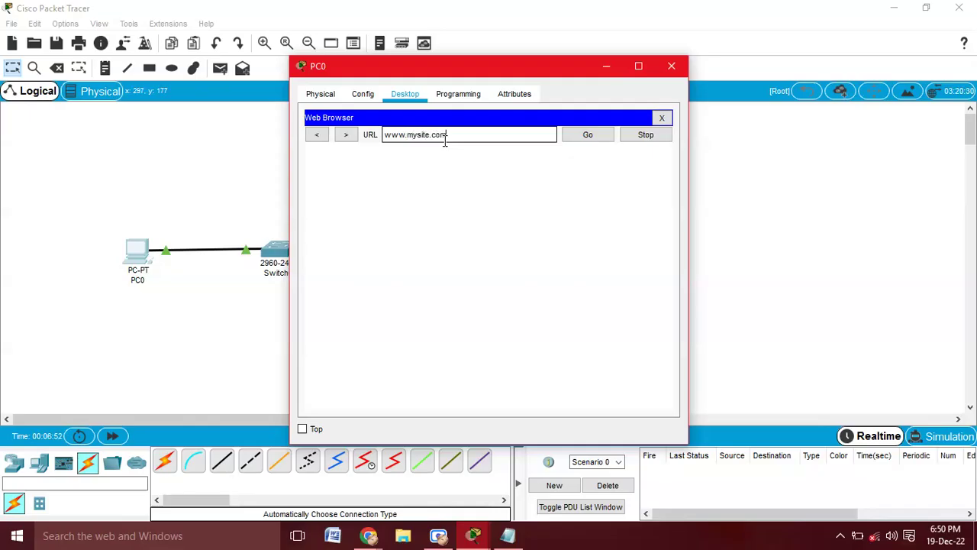
{"action": "left_click", "coordinate": [601, 137]}
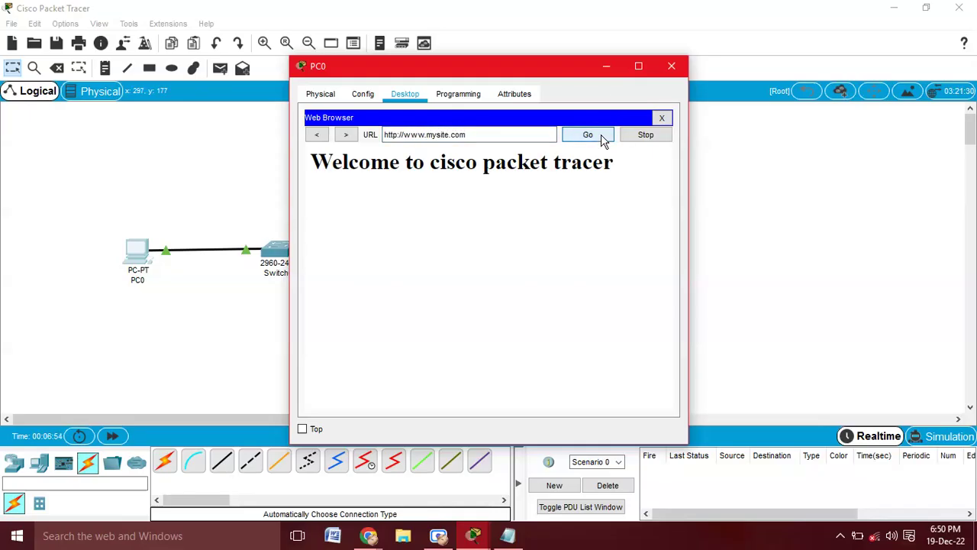
{"action": "left_click_drag", "start_coordinate": [336, 162], "coordinate": [615, 190]}
{"action": "left_click", "coordinate": [617, 191]}
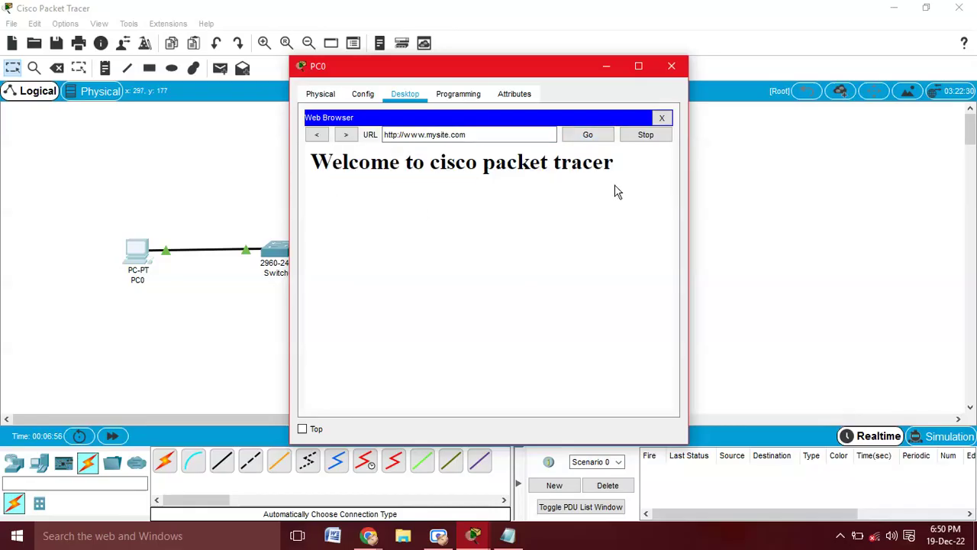
Switch to the open Notepad note and add the line "THANKS FOR WATCHING" below the task description
{"action": "mouse_move", "coordinate": [509, 534]}
{"action": "left_click", "coordinate": [510, 534]}
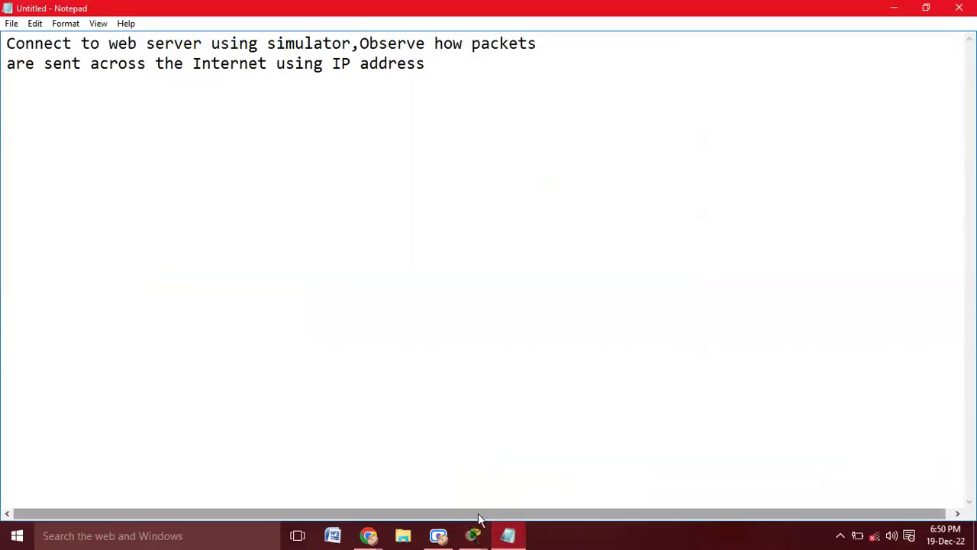
{"action": "mouse_move", "coordinate": [440, 536]}
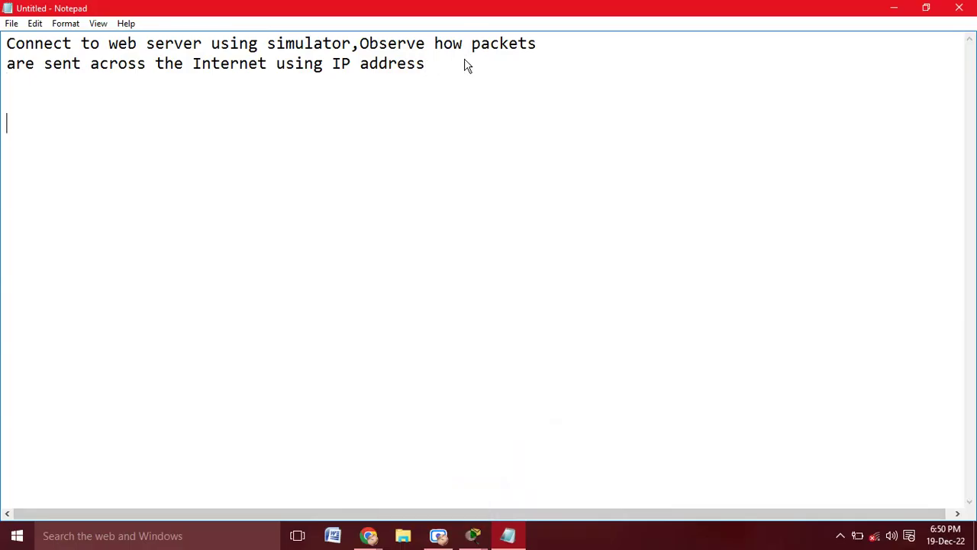
{"action": "type", "text": "NKS FOR"}
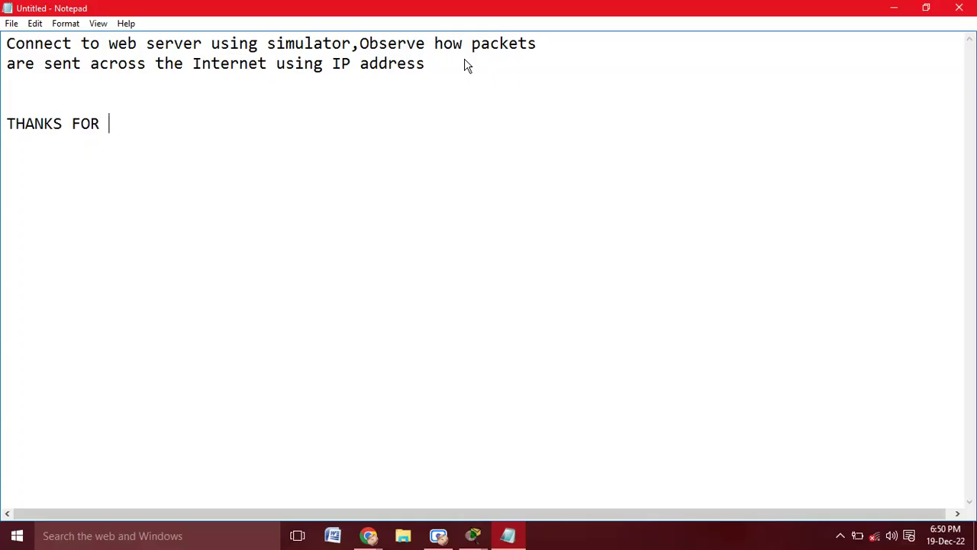
{"action": "type", "text": " WATCHING"}
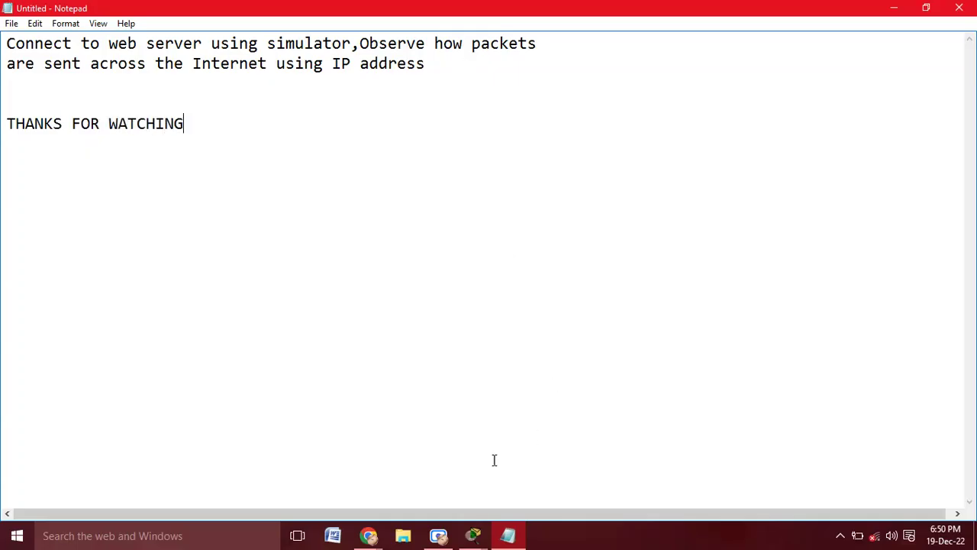
{"action": "left_click", "coordinate": [439, 536]}
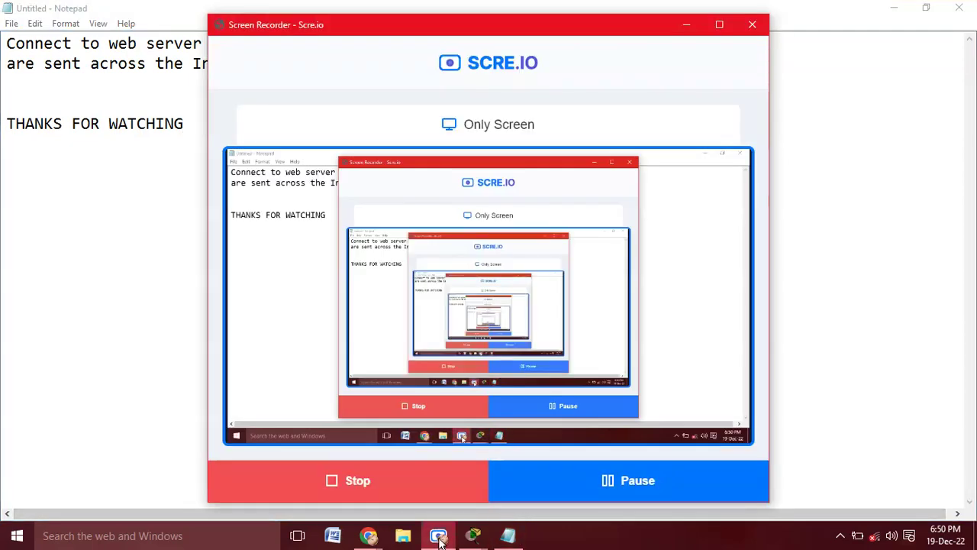